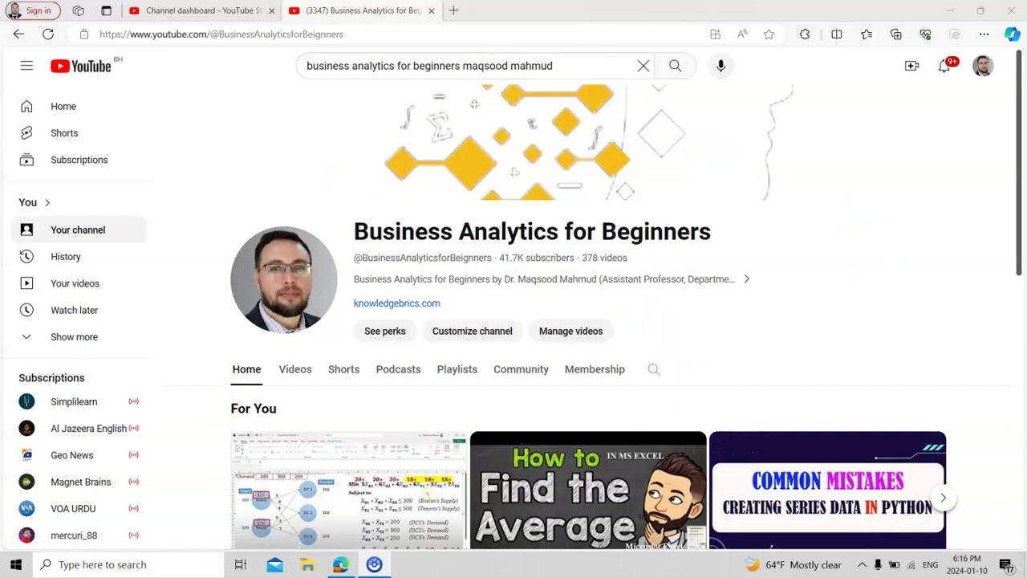
# Open the lifetime channel analytics from the YouTube Studio dashboard's watch-time achievement and review the watch time by content
pyautogui.click(183, 12)
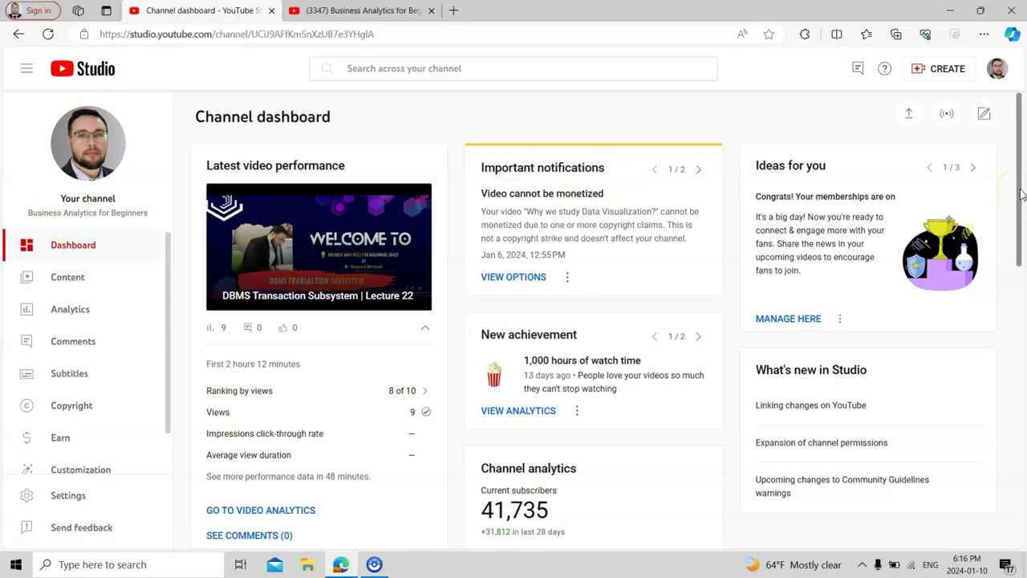
pyautogui.click(511, 413)
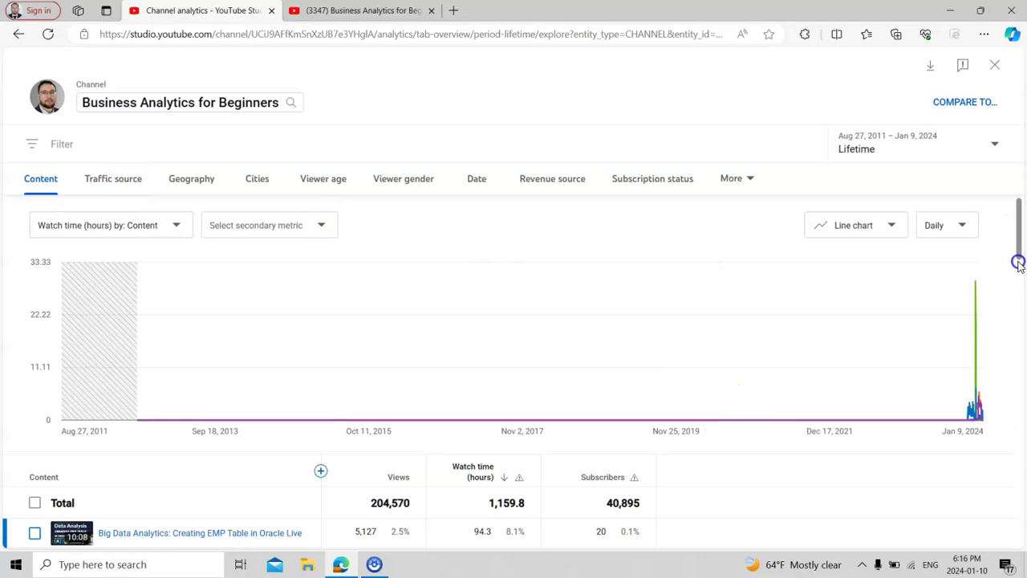
pyautogui.moveTo(1017, 256); pyautogui.dragTo(1017, 274)
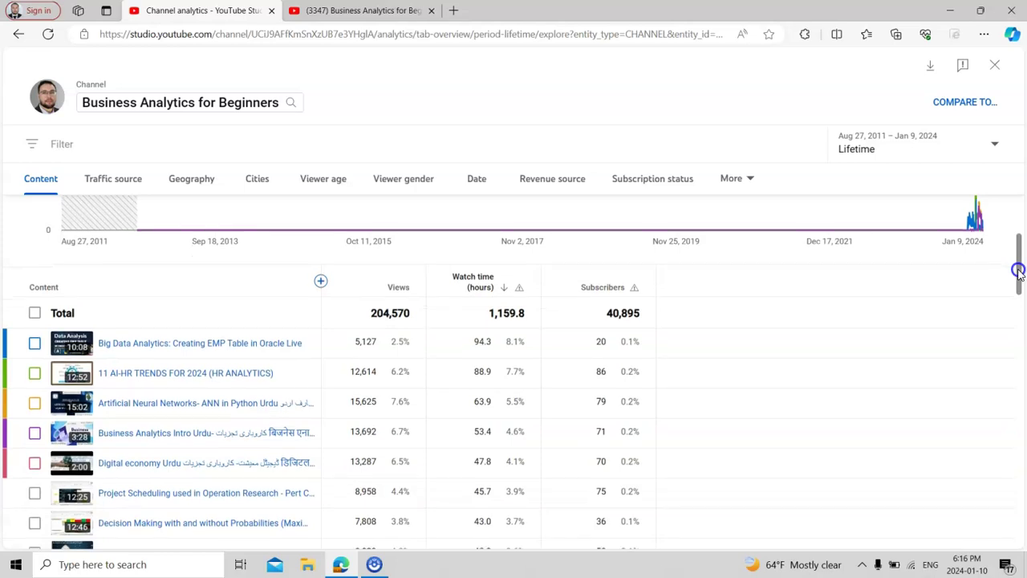
pyautogui.moveTo(1017, 273); pyautogui.dragTo(1017, 272)
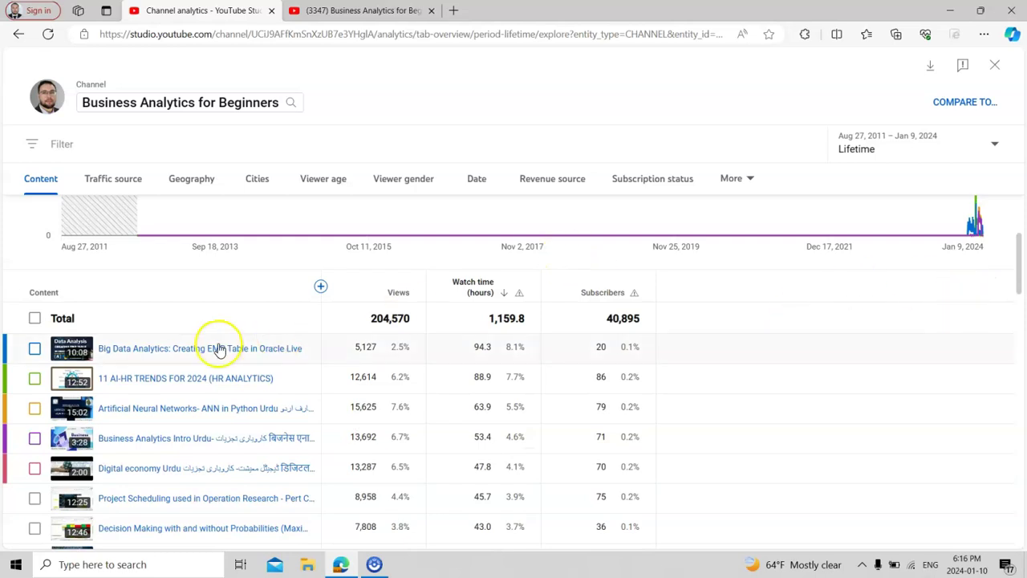
pyautogui.moveTo(176, 358)
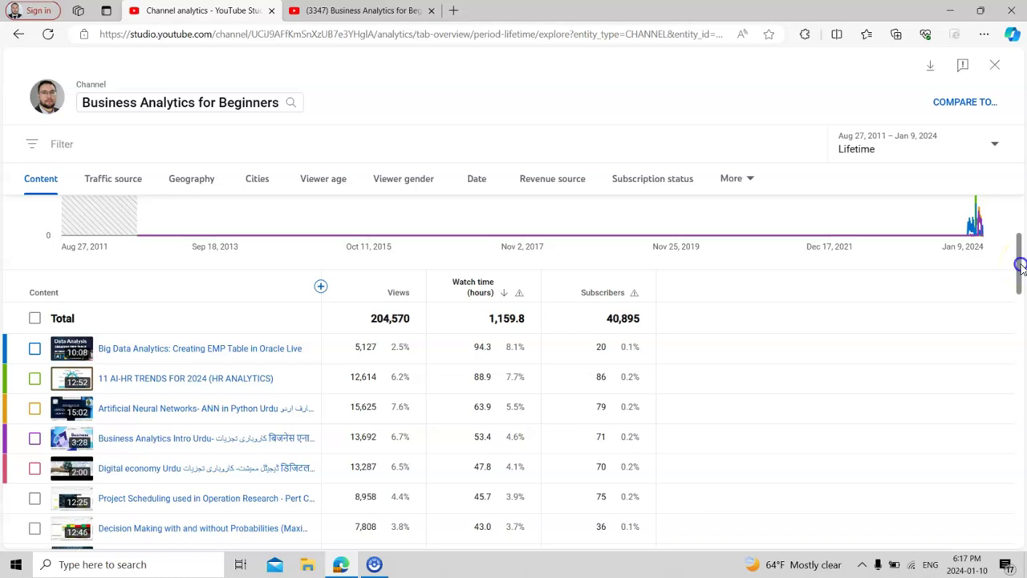
pyautogui.moveTo(1022, 268); pyautogui.dragTo(1020, 226)
# Show the lifetime watch time by traffic source and review the full list of sources
pyautogui.click(113, 181)
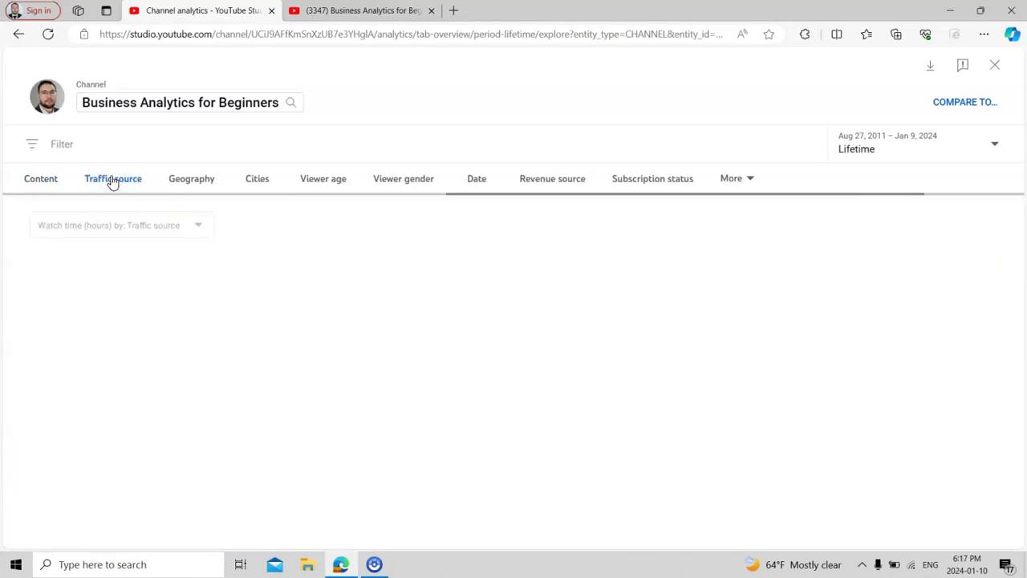
pyautogui.click(105, 184)
pyautogui.moveTo(1022, 269); pyautogui.dragTo(1022, 426)
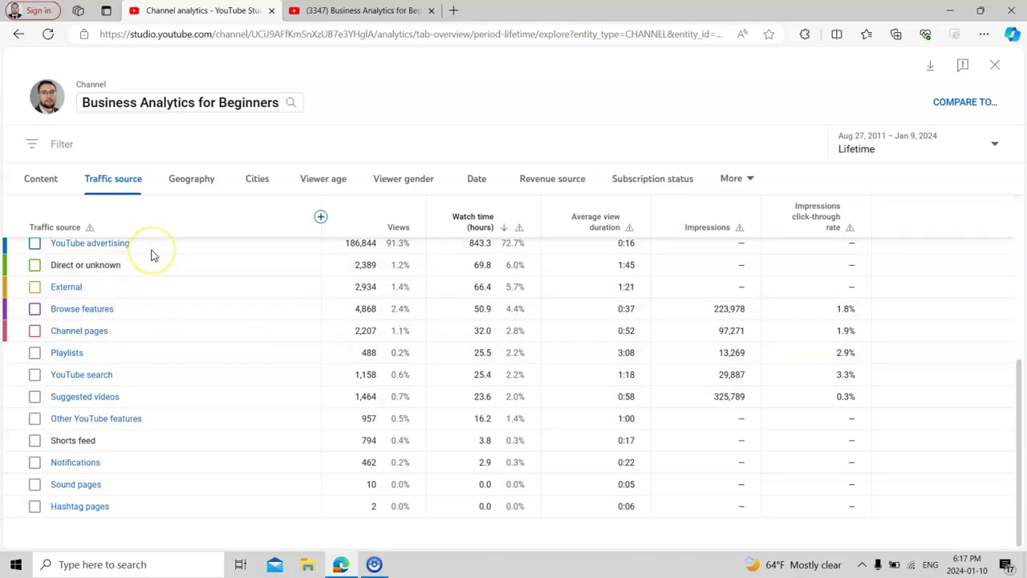
# Show the watch time by geography and examine views, watch time and average view duration for all listed countries
pyautogui.press('Right')
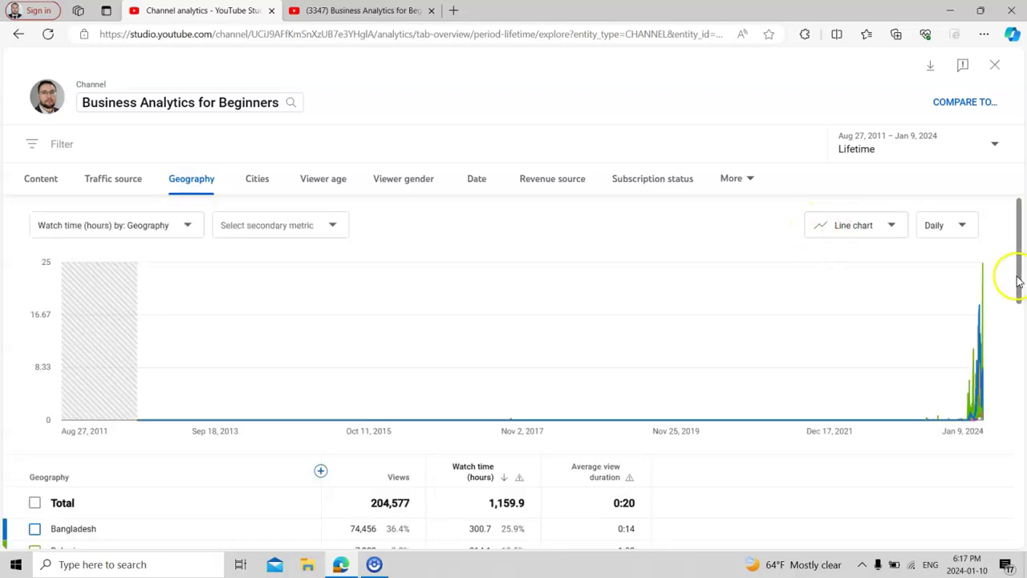
pyautogui.moveTo(1019, 265); pyautogui.dragTo(1024, 320)
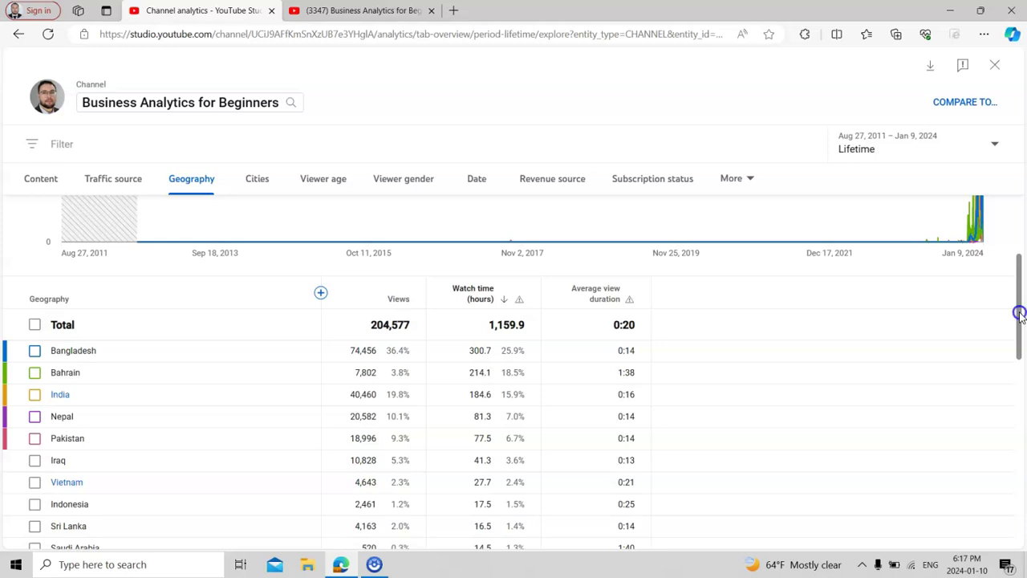
pyautogui.moveTo(1021, 317); pyautogui.dragTo(1020, 326)
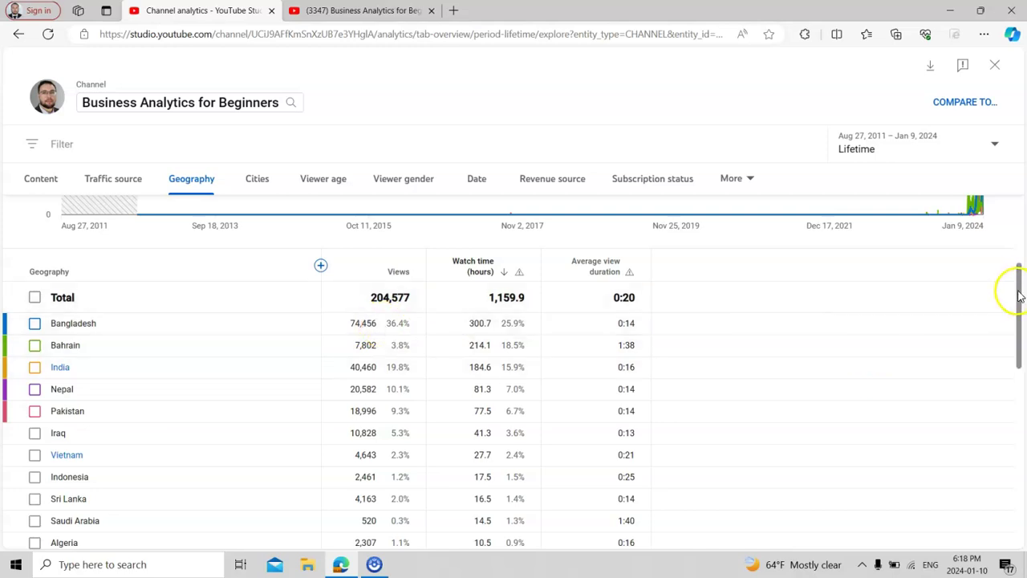
pyautogui.moveTo(1019, 297); pyautogui.dragTo(1019, 314)
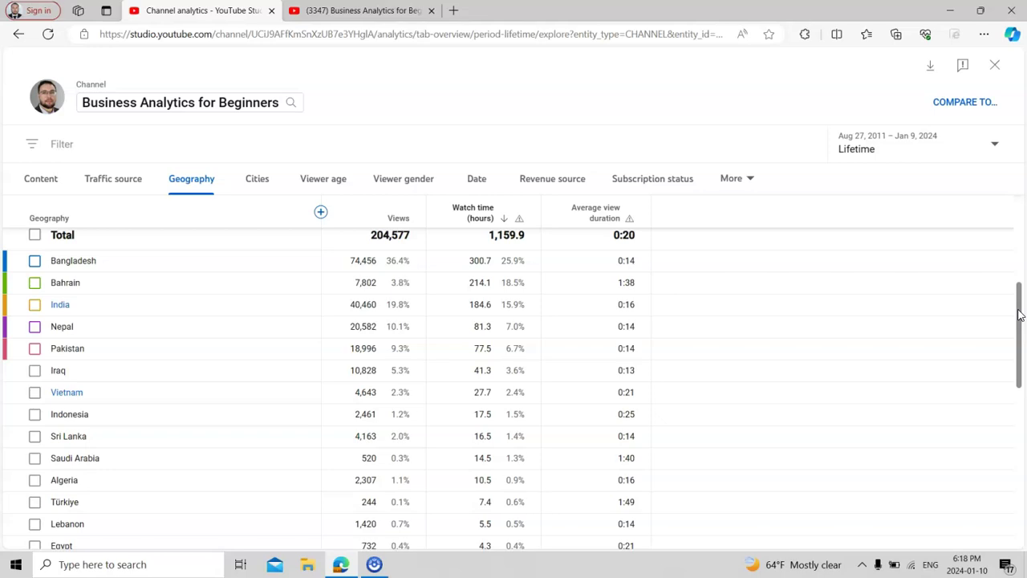
pyautogui.moveTo(1019, 315); pyautogui.dragTo(1019, 305)
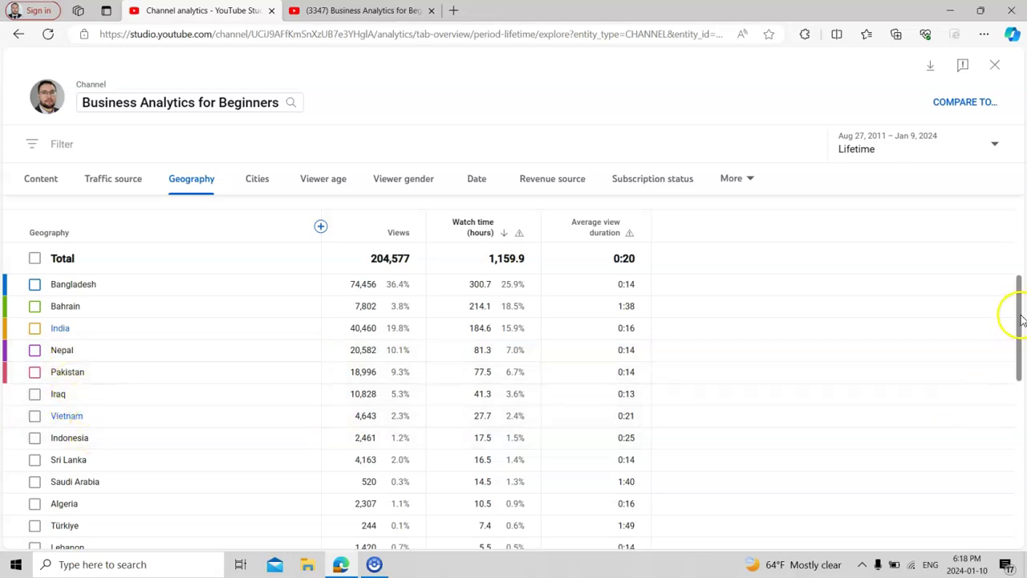
pyautogui.moveTo(1019, 321); pyautogui.dragTo(1023, 485)
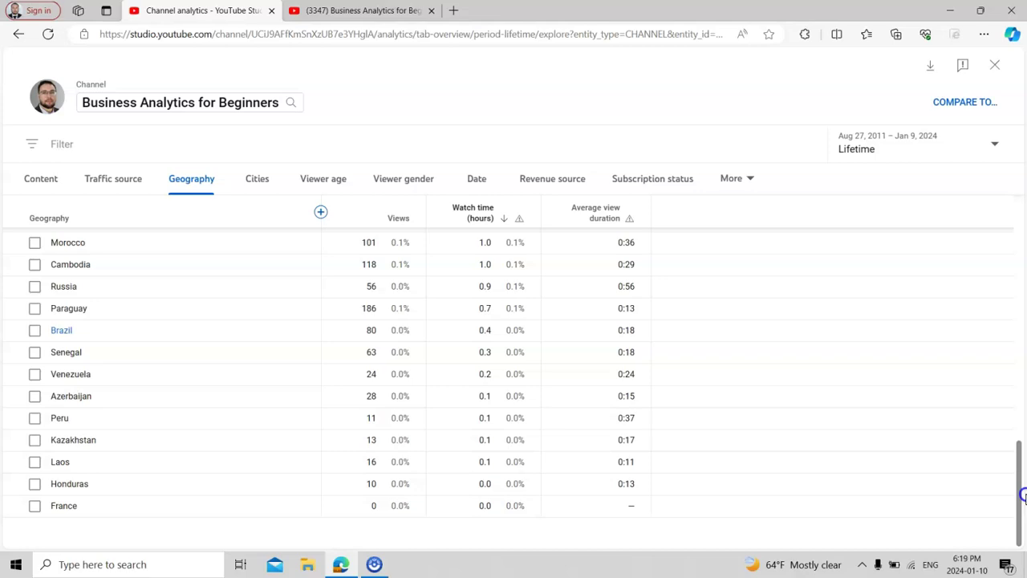
pyautogui.moveTo(1023, 498)
pyautogui.mouseDown()
pyautogui.moveTo(1022, 475)
pyautogui.moveTo(1021, 484)
pyautogui.mouseUp()
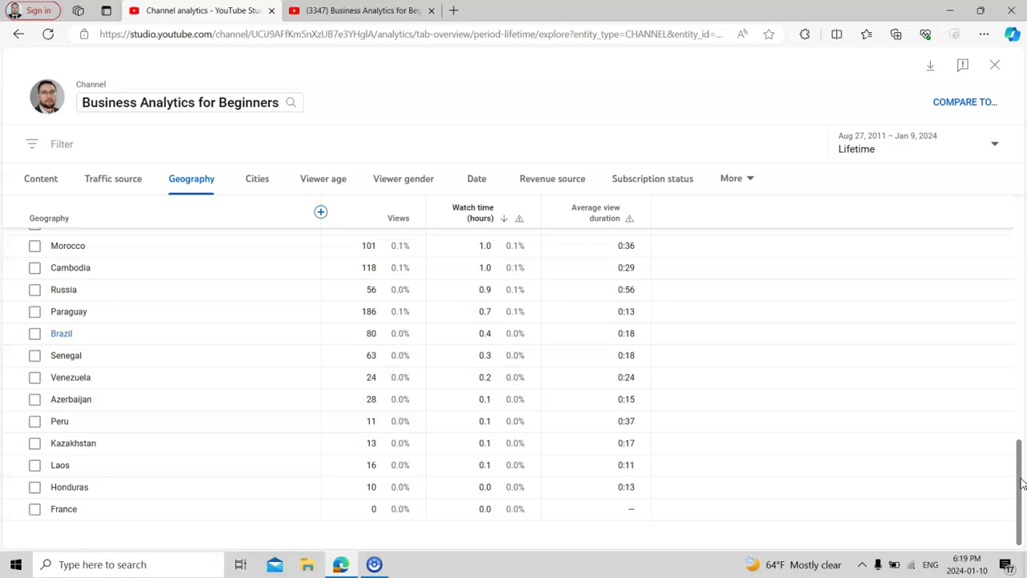
pyautogui.moveTo(1021, 484); pyautogui.dragTo(1023, 213)
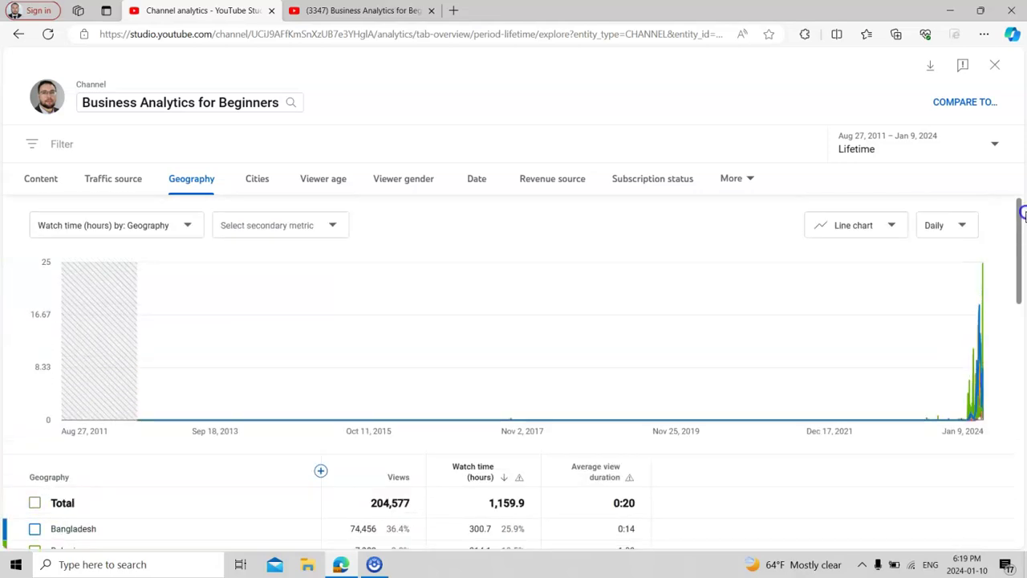
# Review the channel's watch time by cities and by viewer age
pyautogui.click(260, 180)
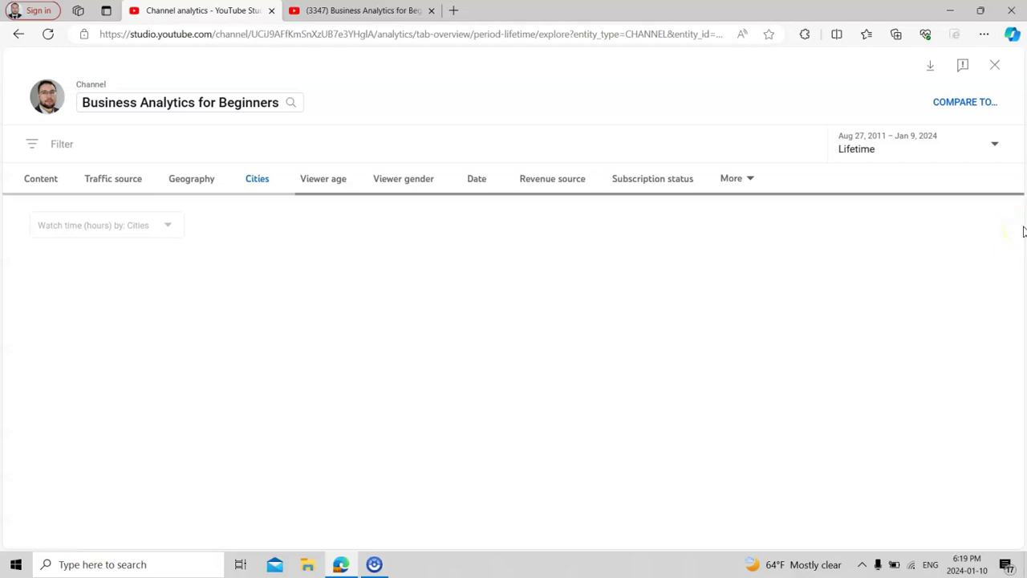
pyautogui.moveTo(1019, 228); pyautogui.dragTo(1022, 111)
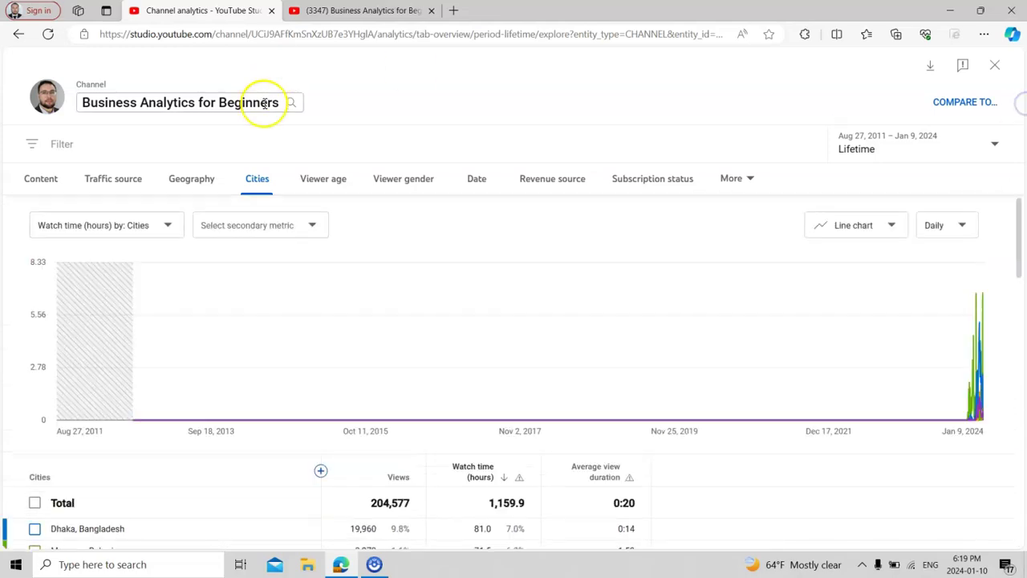
pyautogui.click(318, 180)
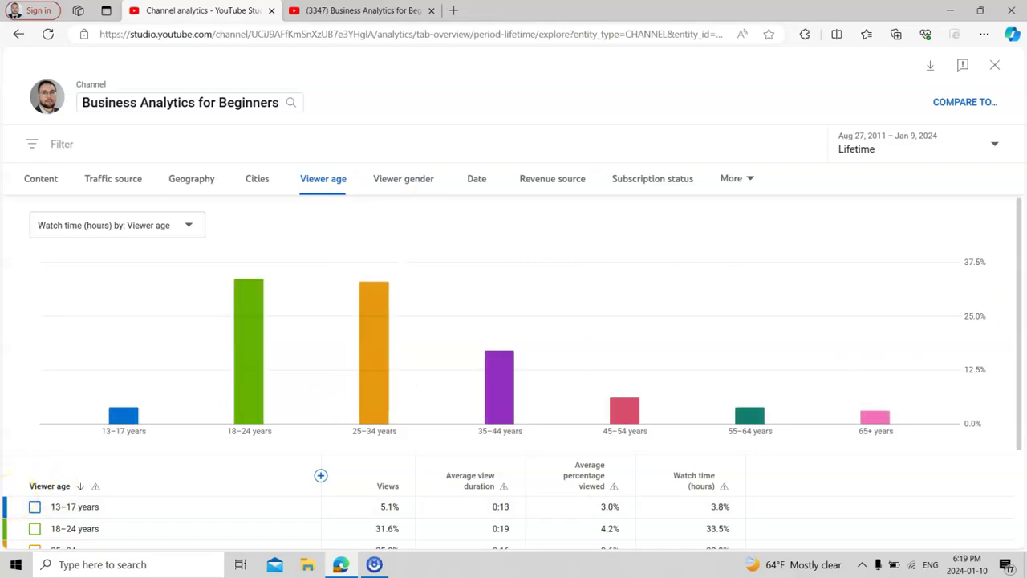
pyautogui.moveTo(1019, 271); pyautogui.dragTo(1021, 271)
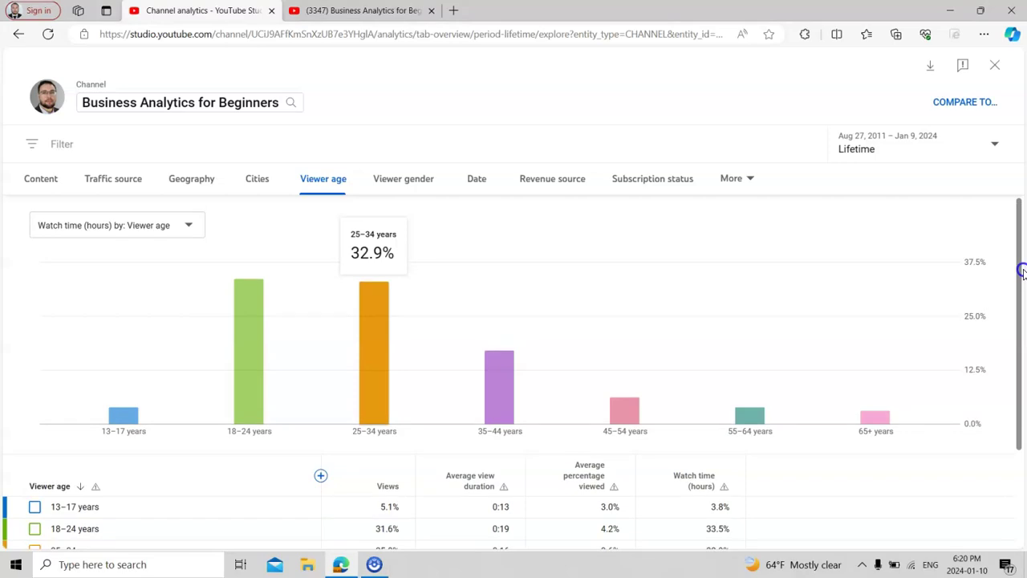
pyautogui.moveTo(1021, 272)
pyautogui.mouseDown()
pyautogui.moveTo(1021, 330)
pyautogui.moveTo(1021, 273)
pyautogui.mouseUp()
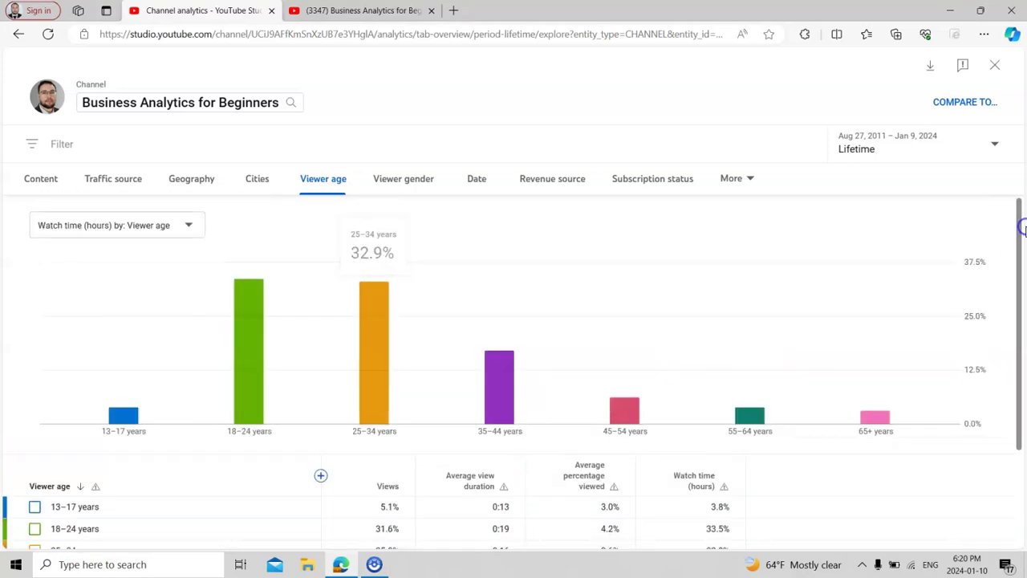
# Review the watch time by viewer gender and by date, including the daily estimated revenue
pyautogui.click(400, 186)
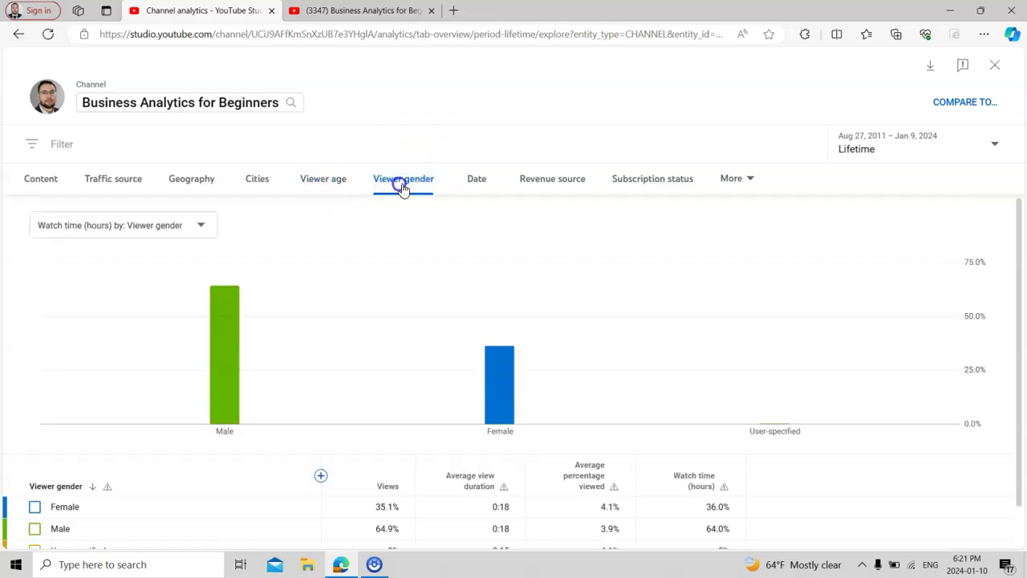
pyautogui.moveTo(1021, 286)
pyautogui.mouseDown()
pyautogui.moveTo(1019, 355)
pyautogui.moveTo(1022, 283)
pyautogui.mouseUp()
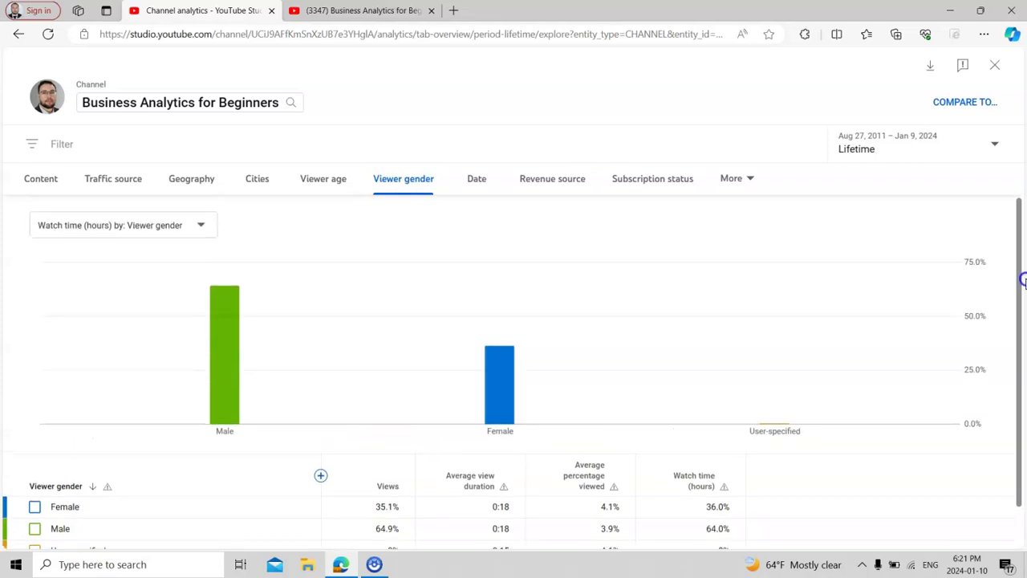
pyautogui.click(476, 180)
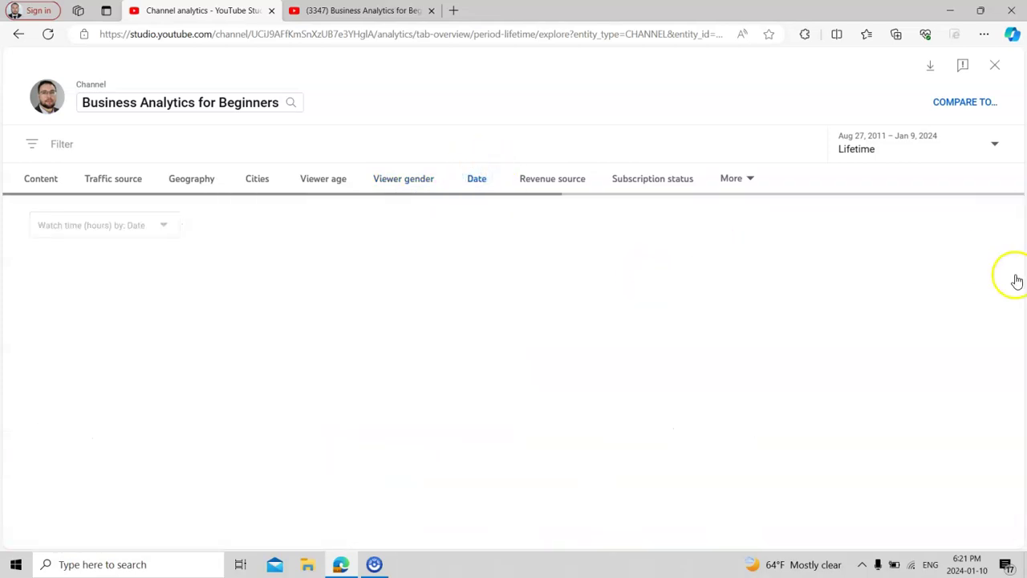
pyautogui.moveTo(1022, 257); pyautogui.dragTo(1022, 297)
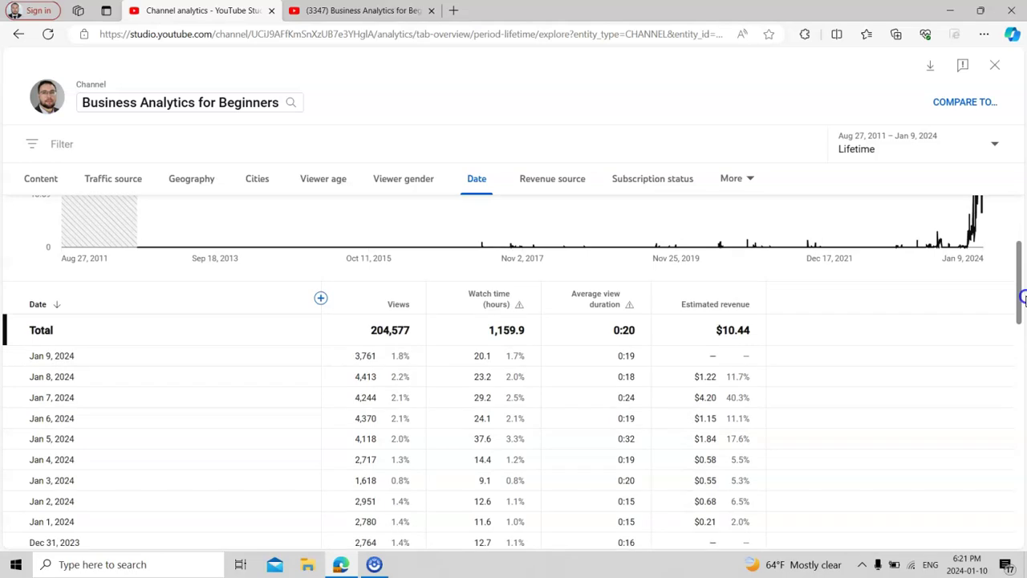
pyautogui.moveTo(1022, 297); pyautogui.dragTo(1023, 247)
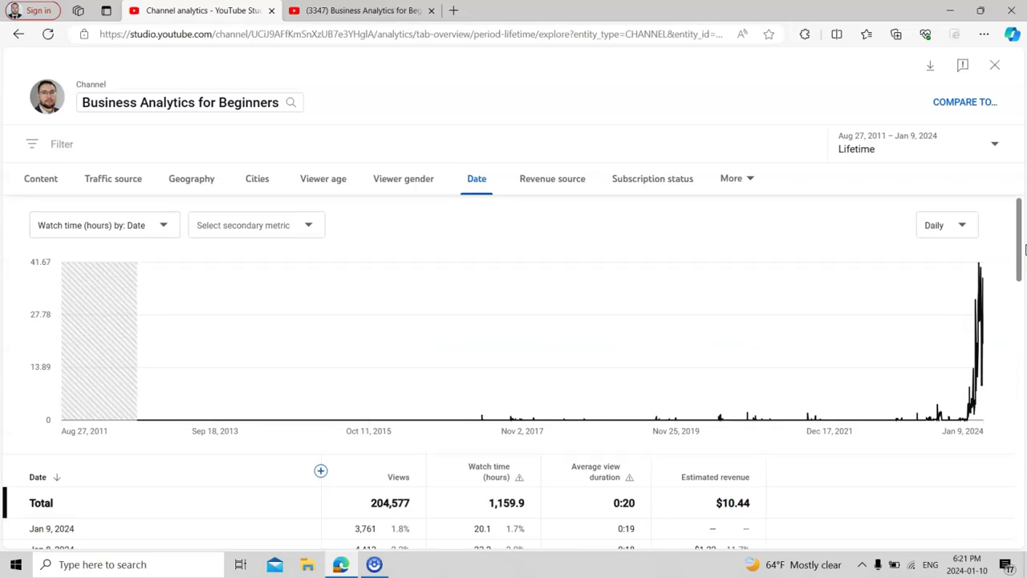
# Show the estimated revenue by revenue source and review the amount earned from each source
pyautogui.click(548, 182)
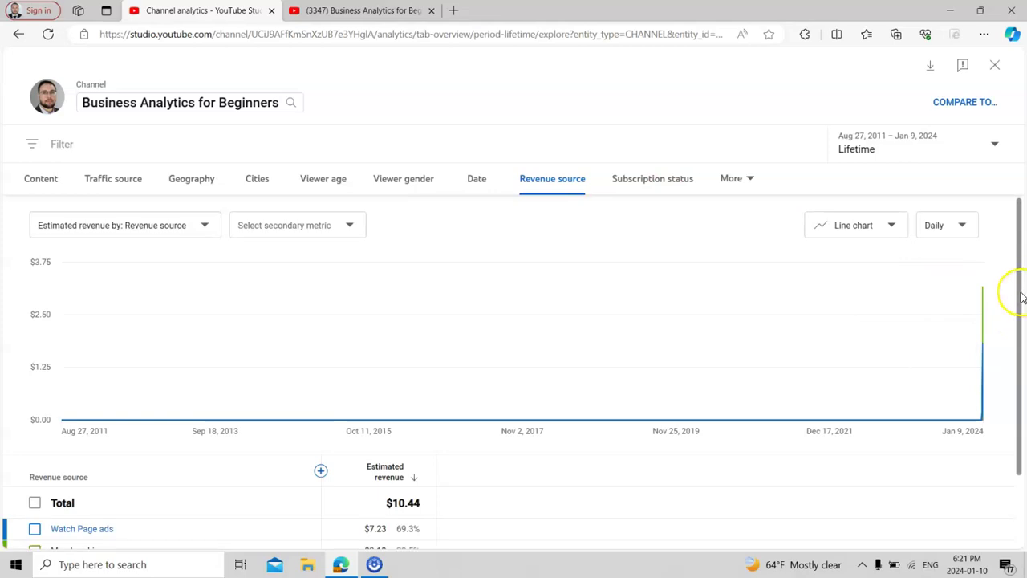
pyautogui.moveTo(1021, 297); pyautogui.dragTo(1022, 393)
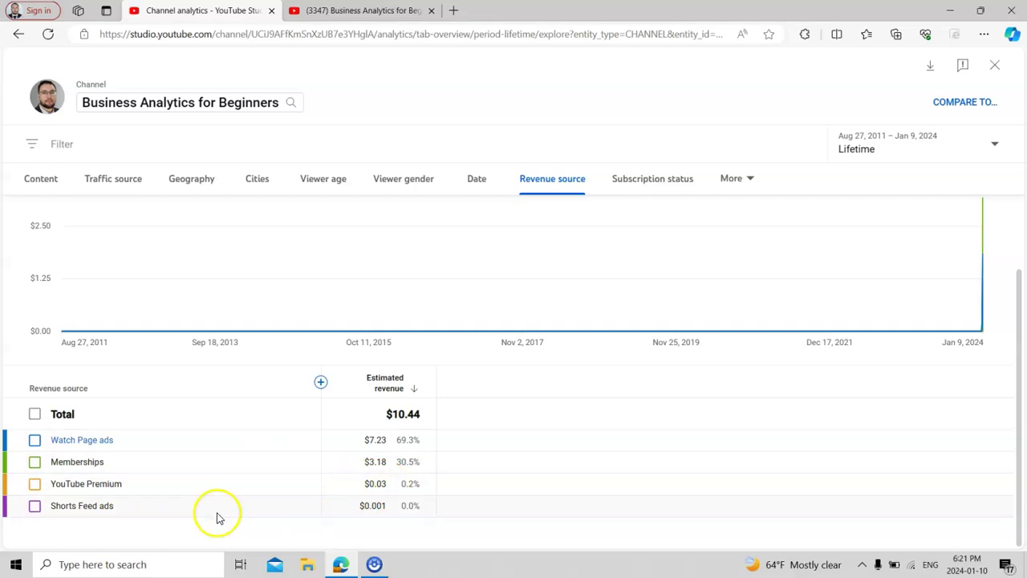
pyautogui.moveTo(1021, 385); pyautogui.dragTo(1022, 298)
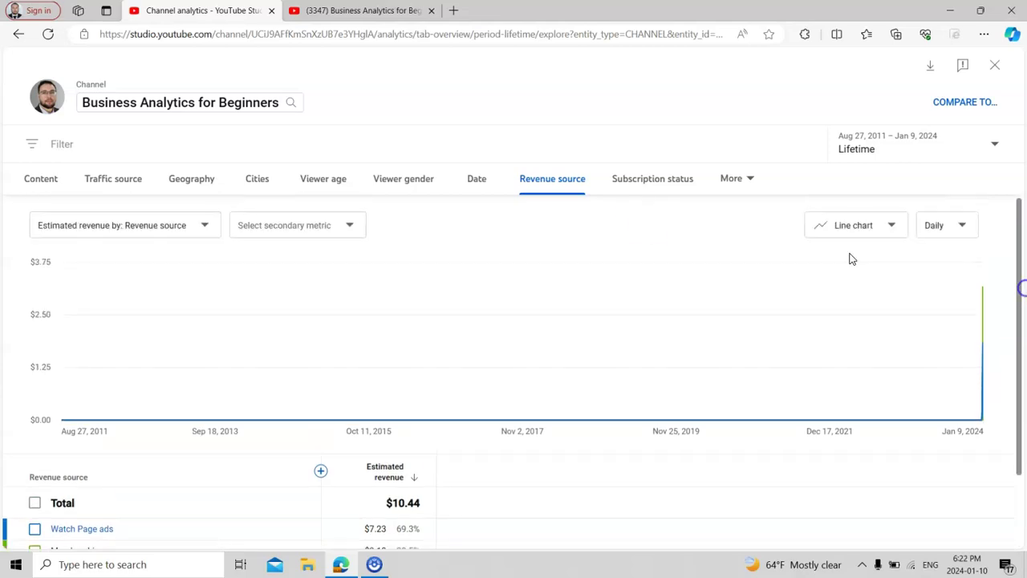
# Compare subscribed and not subscribed viewers in the subscription status report, and return to the revenue source report
pyautogui.click(635, 180)
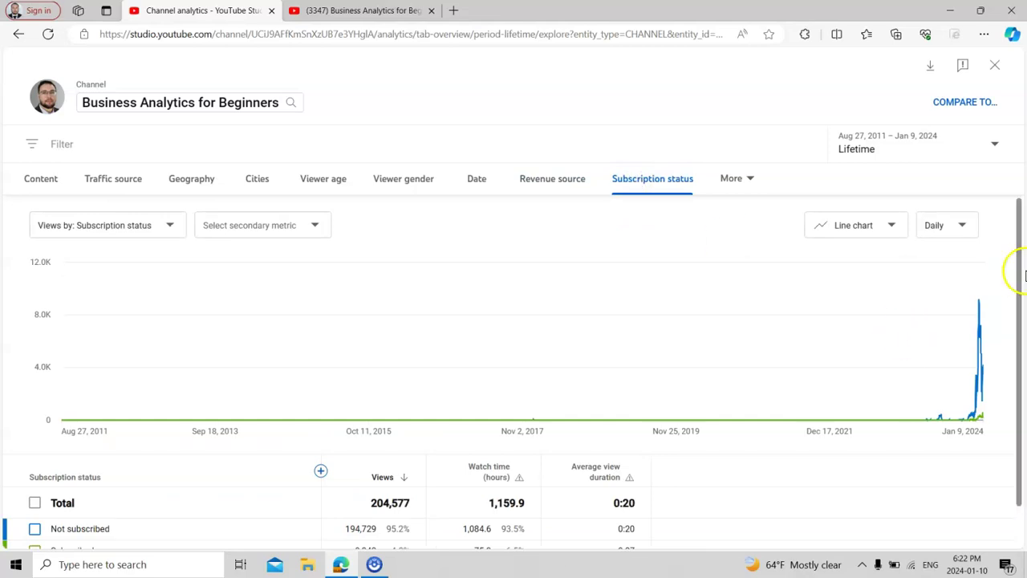
pyautogui.moveTo(1015, 271); pyautogui.dragTo(963, 321)
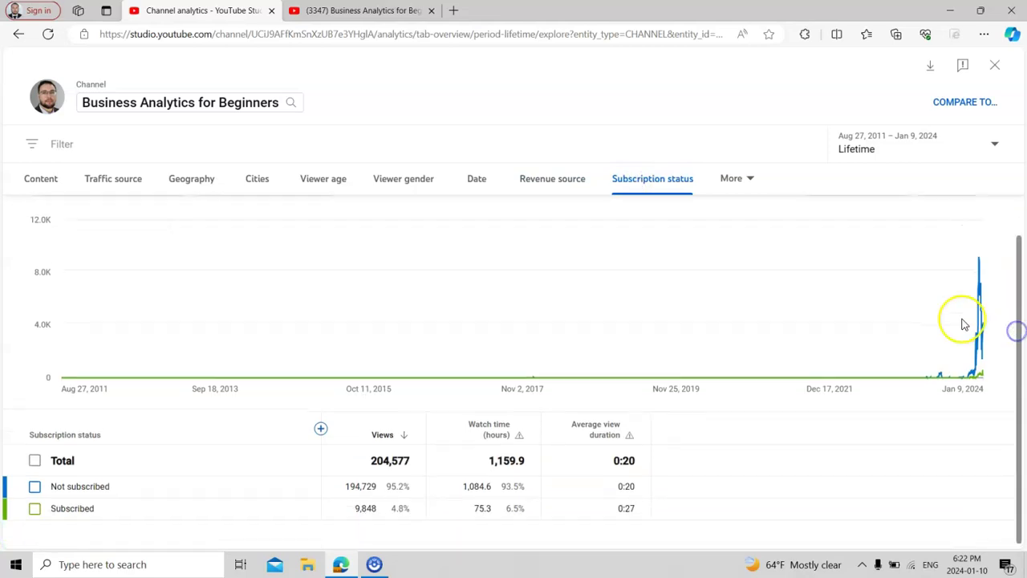
pyautogui.click(1006, 297)
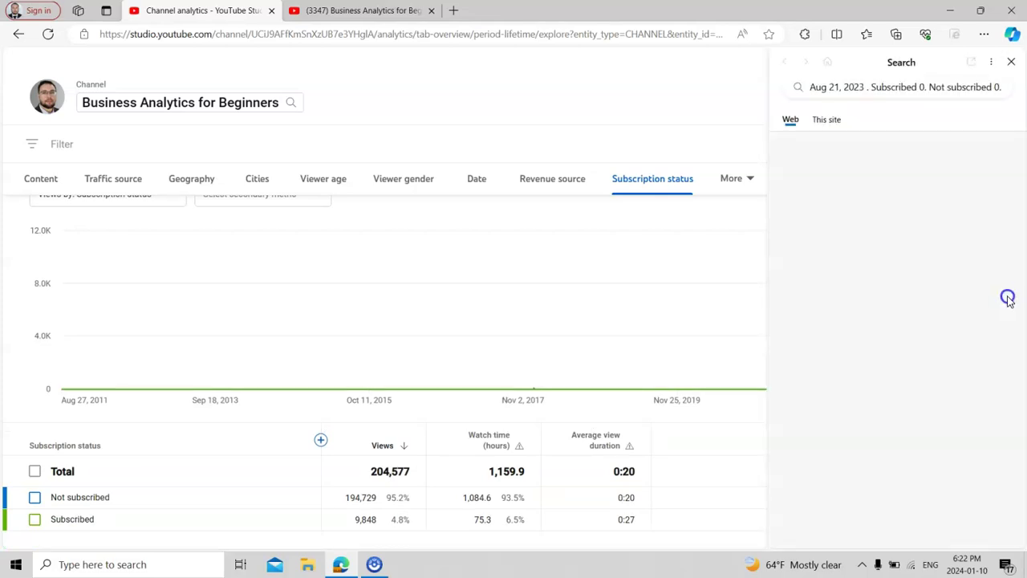
pyautogui.click(1011, 62)
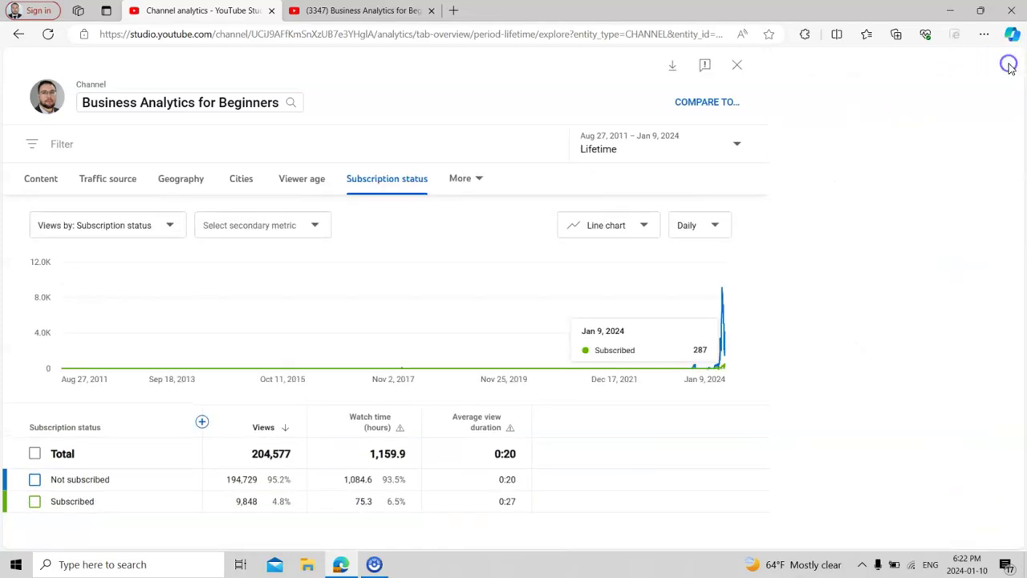
pyautogui.moveTo(1020, 269); pyautogui.dragTo(1017, 418)
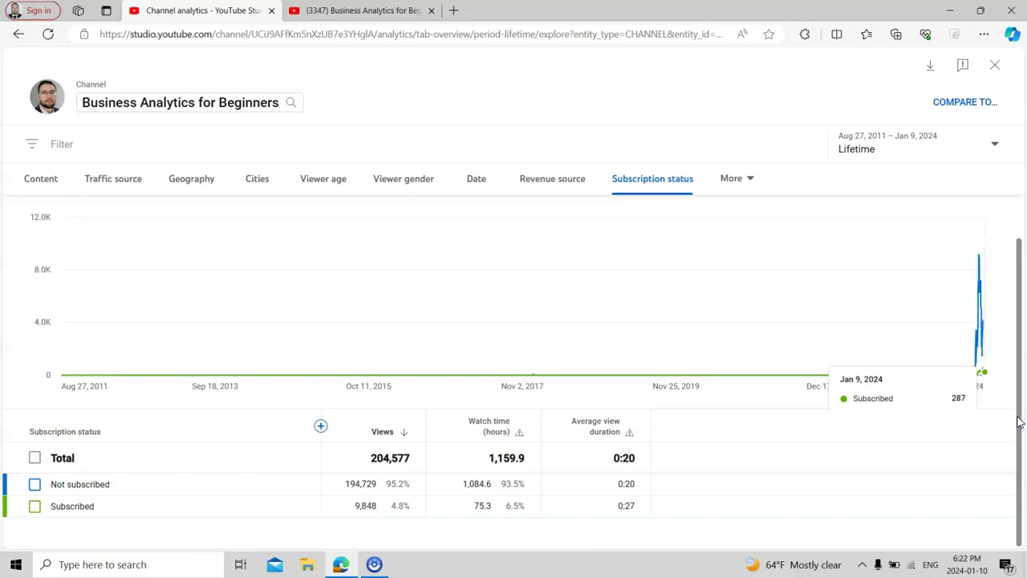
pyautogui.moveTo(1019, 421); pyautogui.dragTo(1023, 374)
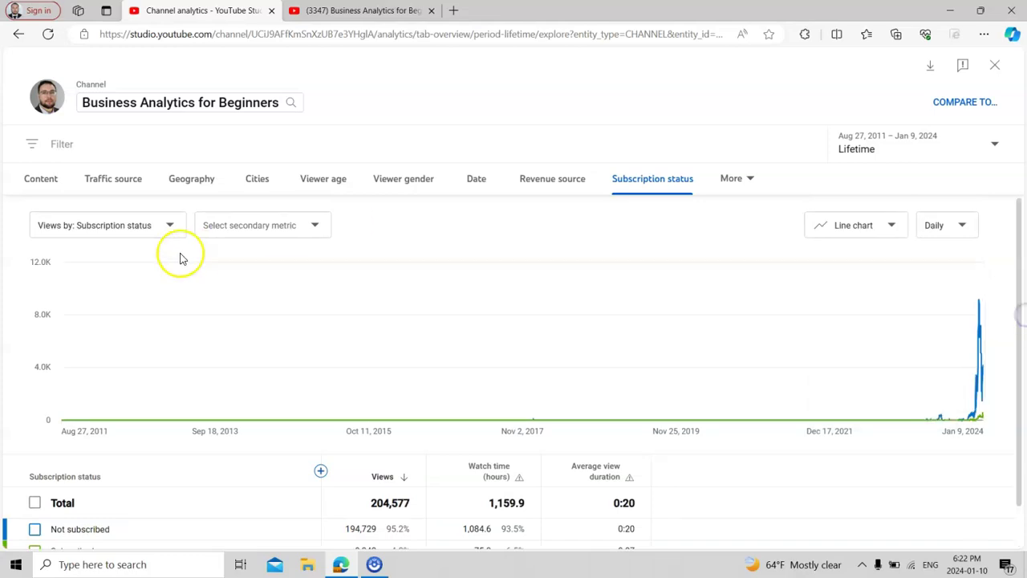
pyautogui.click(18, 35)
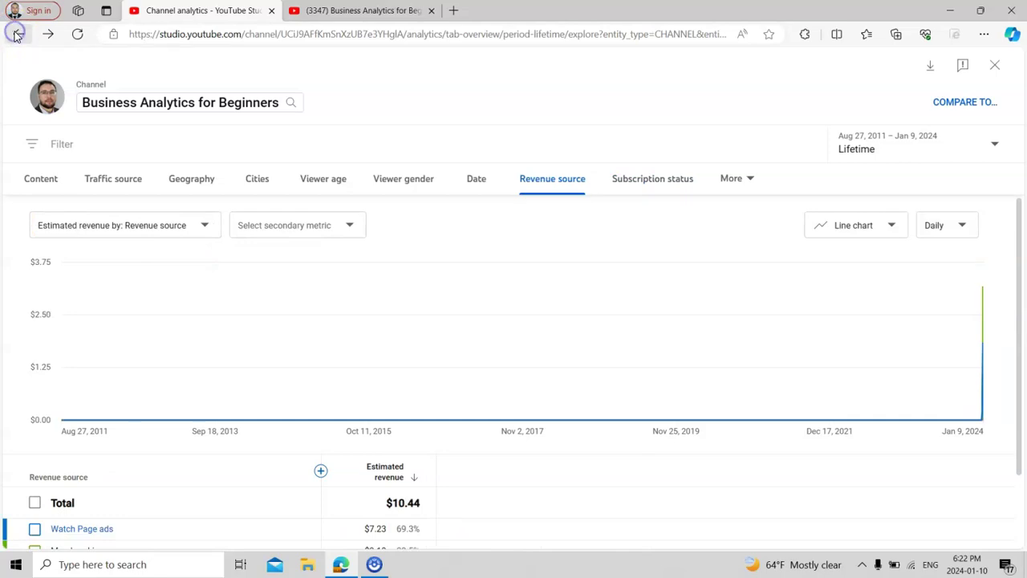
# Leave the analytics reports and go back to the channel content list
pyautogui.click(16, 36)
pyautogui.click(16, 35)
pyautogui.click(16, 35)
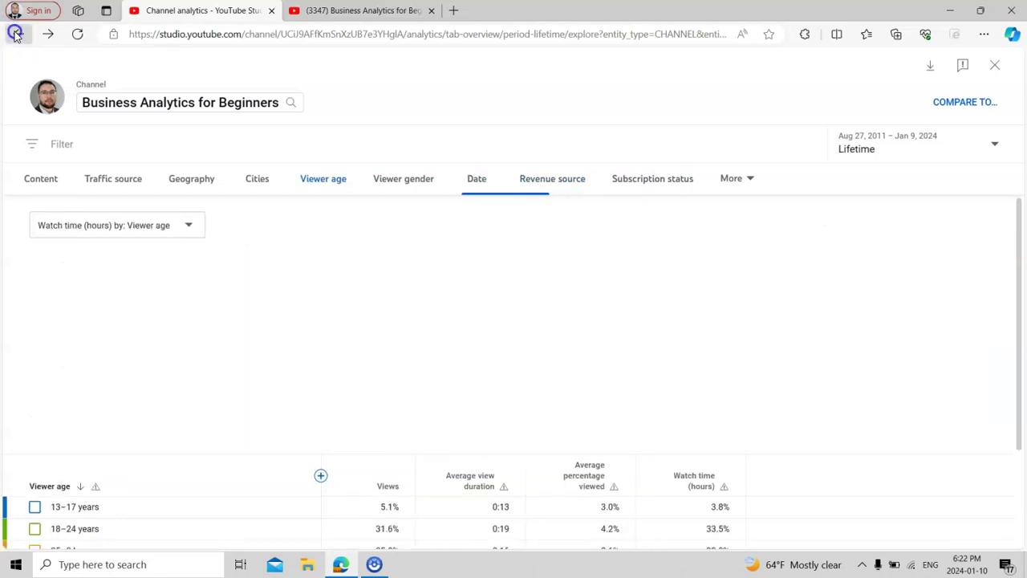
pyautogui.click(16, 35)
pyautogui.click(16, 35)
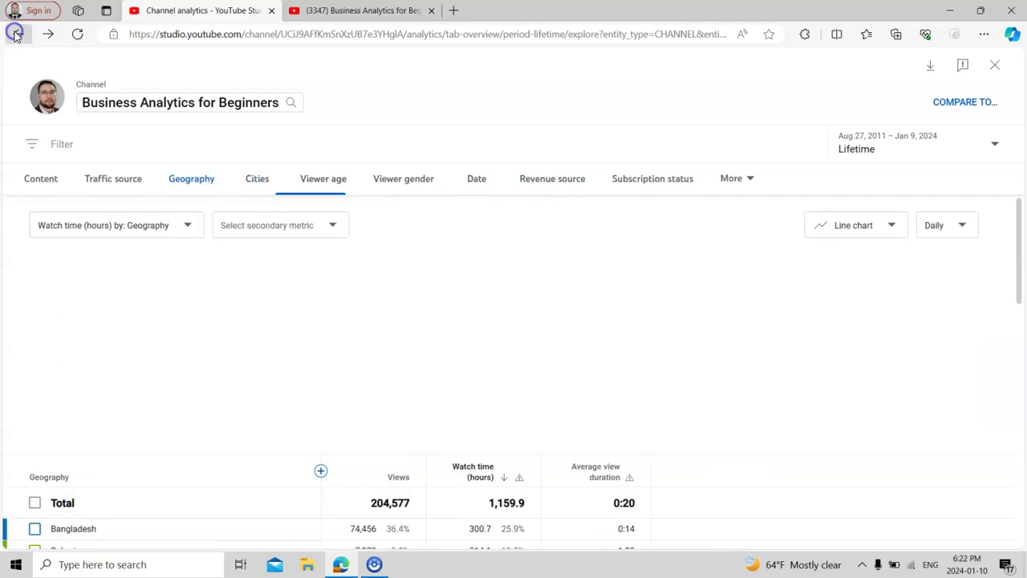
pyautogui.click(16, 35)
pyautogui.click(16, 36)
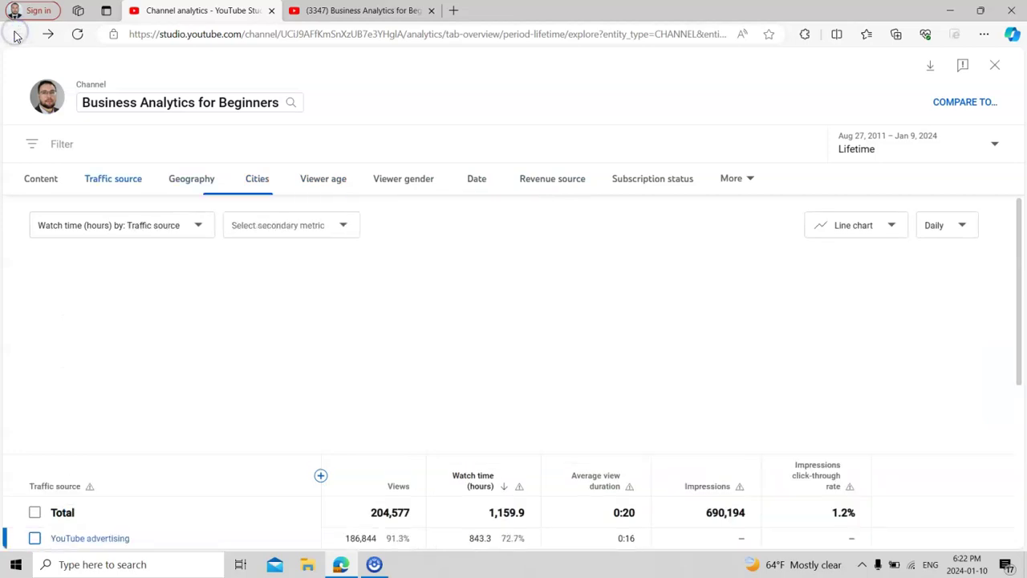
pyautogui.click(16, 35)
pyautogui.click(16, 35)
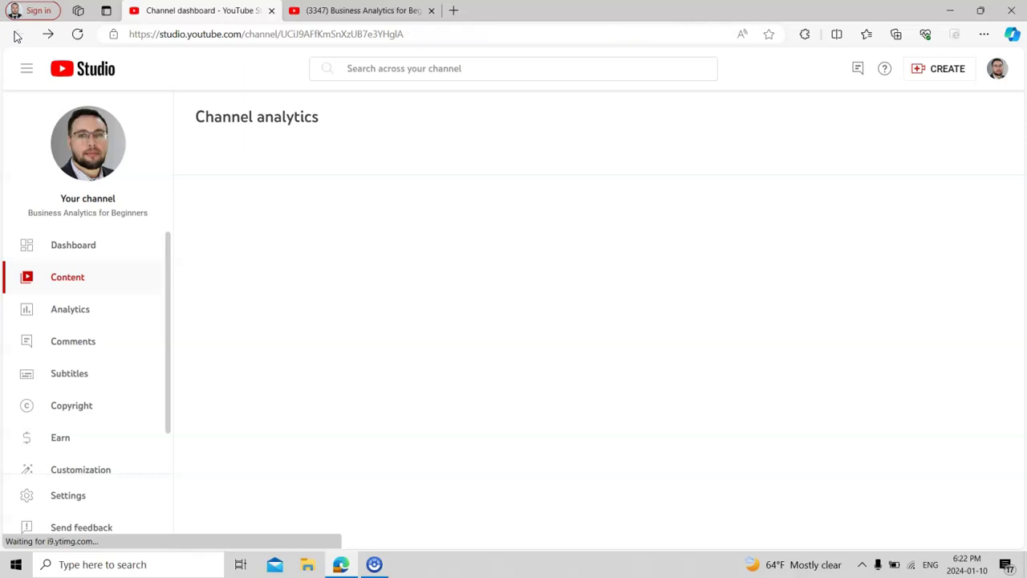
pyautogui.click(16, 35)
pyautogui.hotkey('alt', 'Left')
pyautogui.hotkey('alt', 'Left')
pyautogui.hotkey('alt', 'Left')
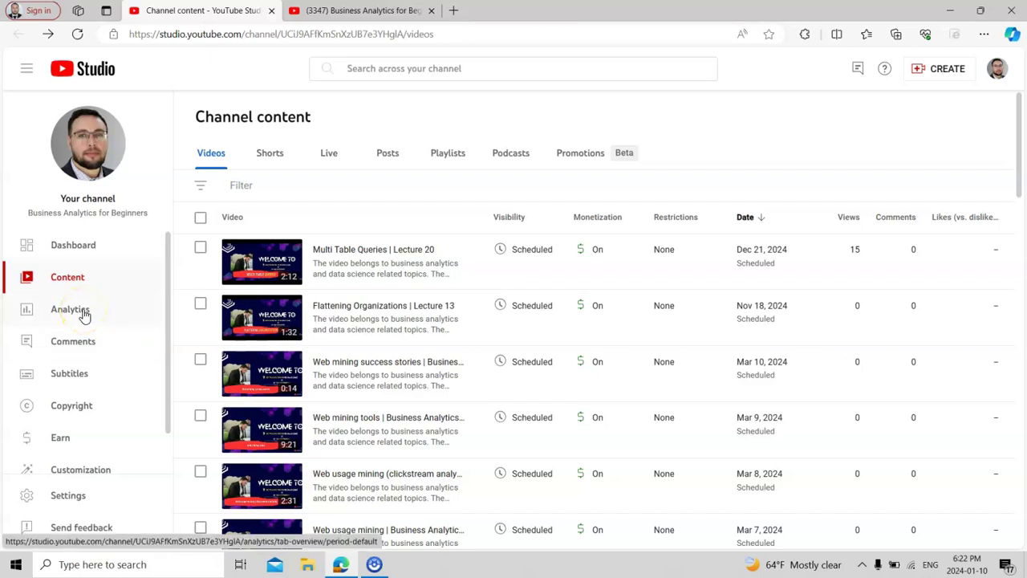
# Open the channel dashboard and review the latest video performance, notifications, channel analytics and Studio news
pyautogui.click(70, 250)
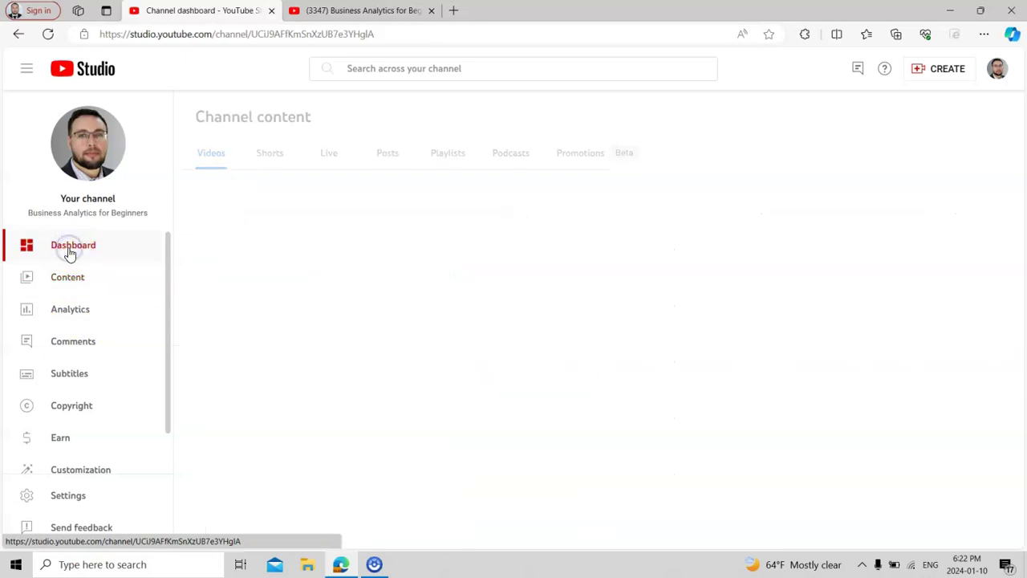
pyautogui.click(69, 281)
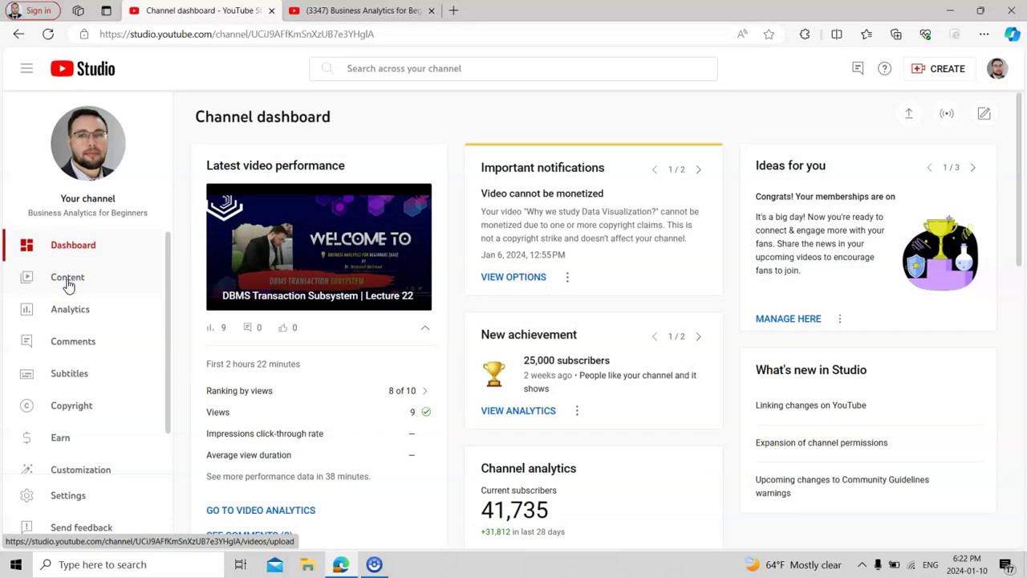
pyautogui.scroll(-1, 1020, 279)
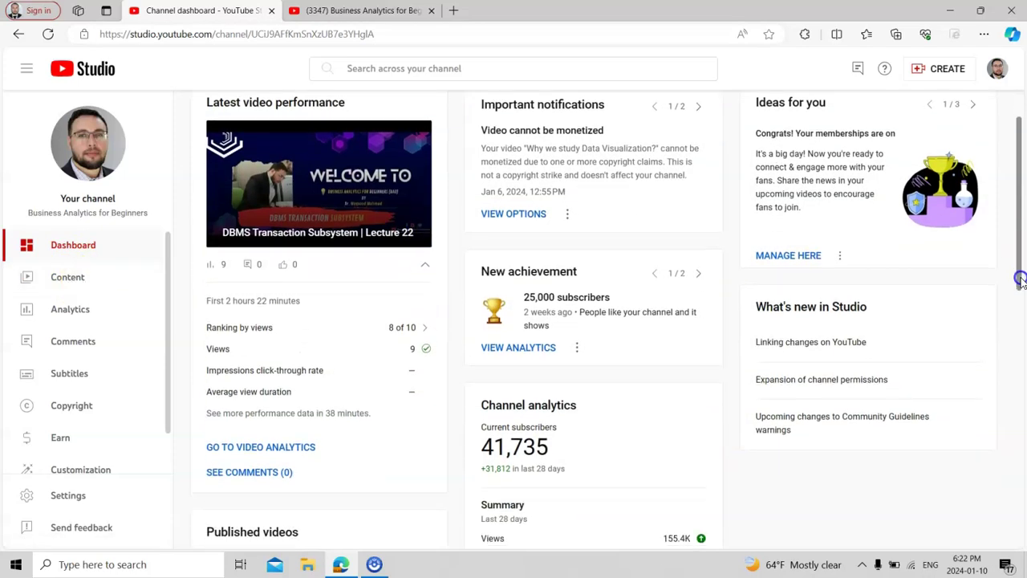
pyautogui.moveTo(1020, 279); pyautogui.dragTo(1023, 493)
# Open the channel content and review its videos, Shorts and live streams
pyautogui.click(71, 281)
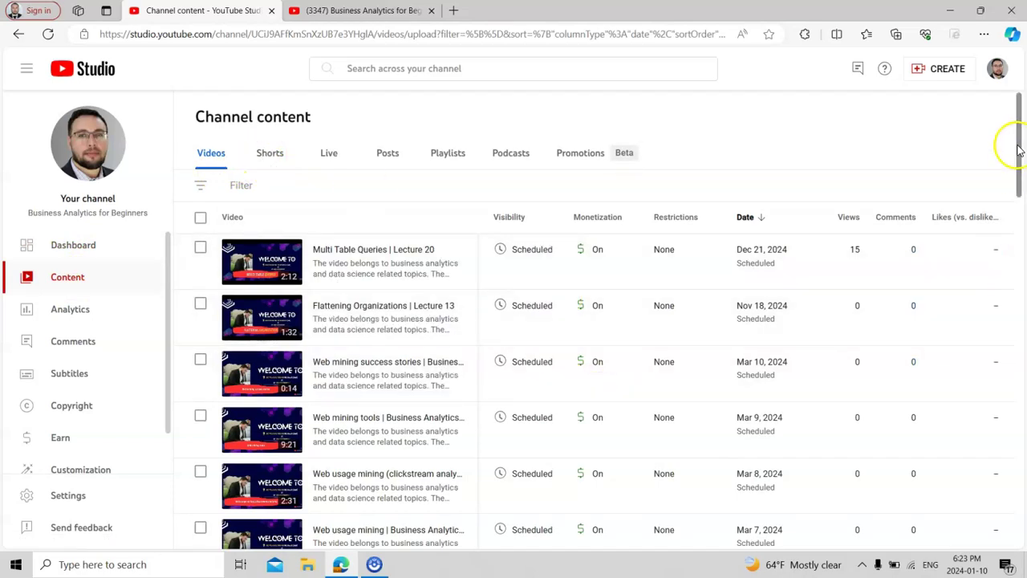
pyautogui.moveTo(1019, 150); pyautogui.dragTo(1017, 120)
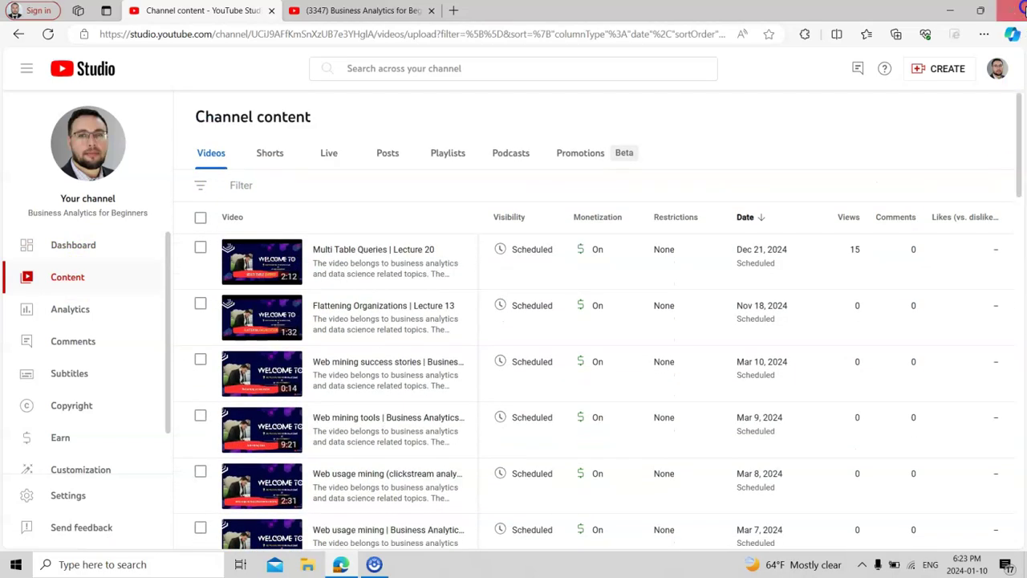
pyautogui.click(271, 157)
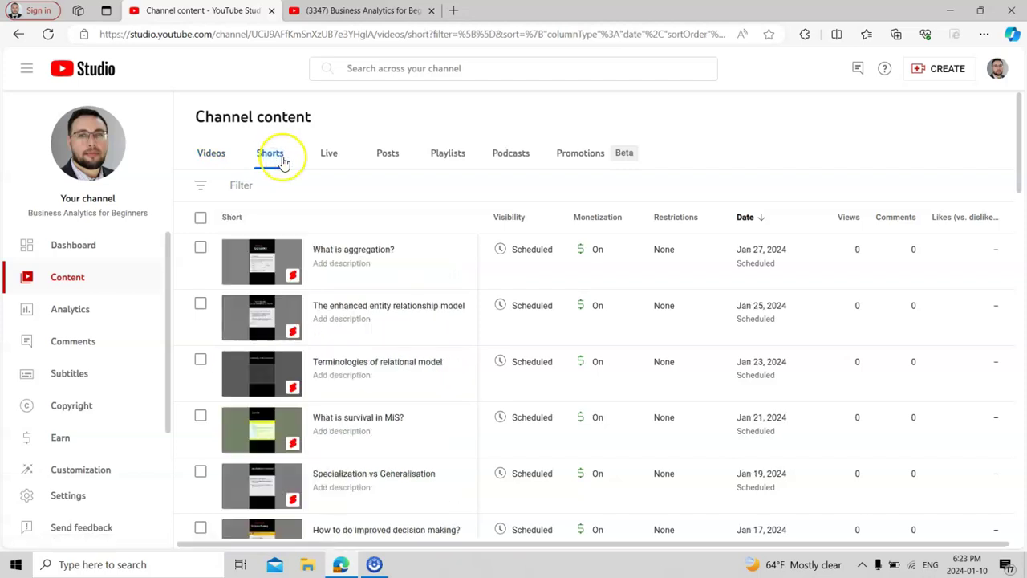
pyautogui.click(324, 162)
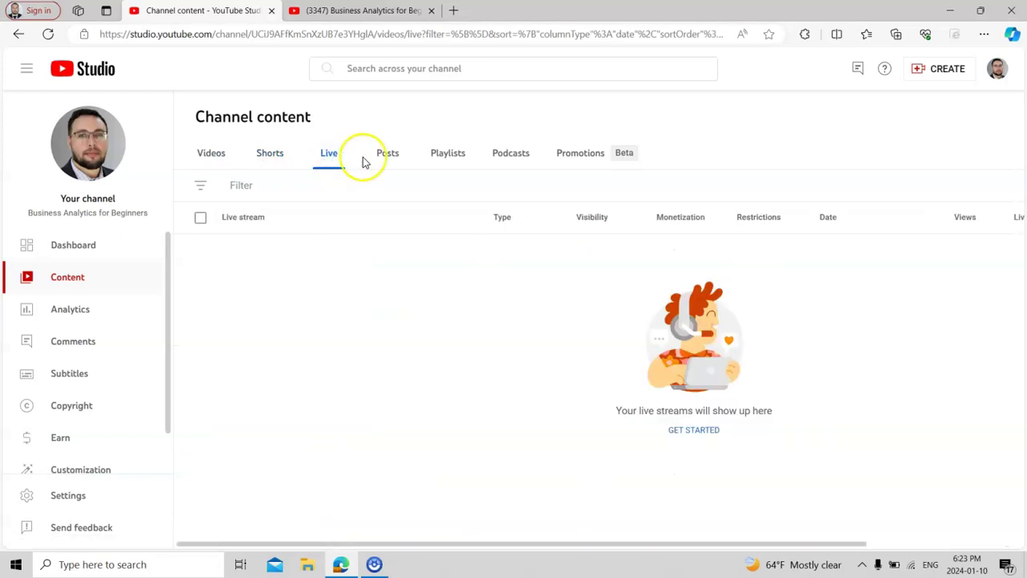
# Review the channel's posts, playlists and podcasts
pyautogui.click(387, 159)
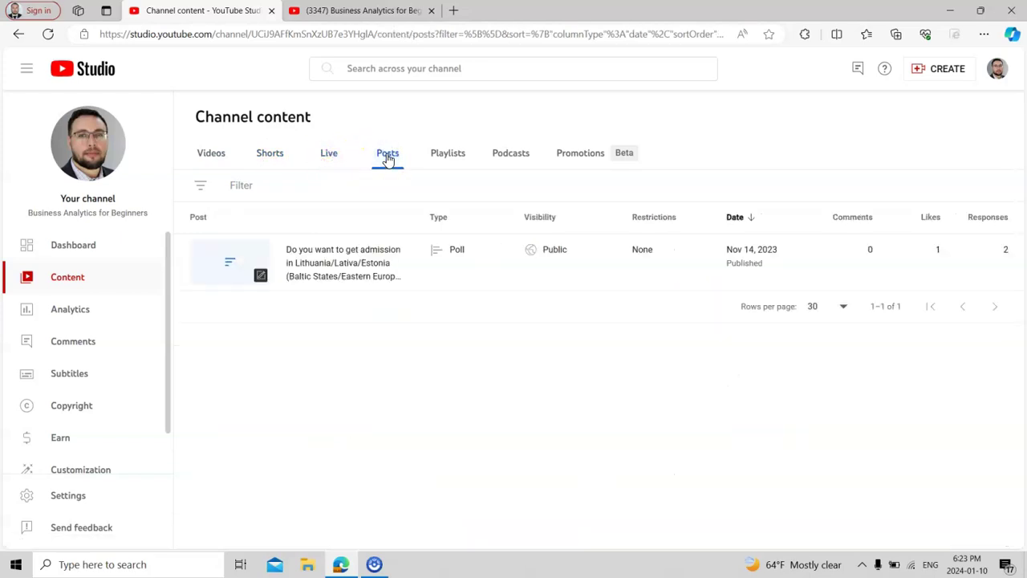
pyautogui.click(448, 158)
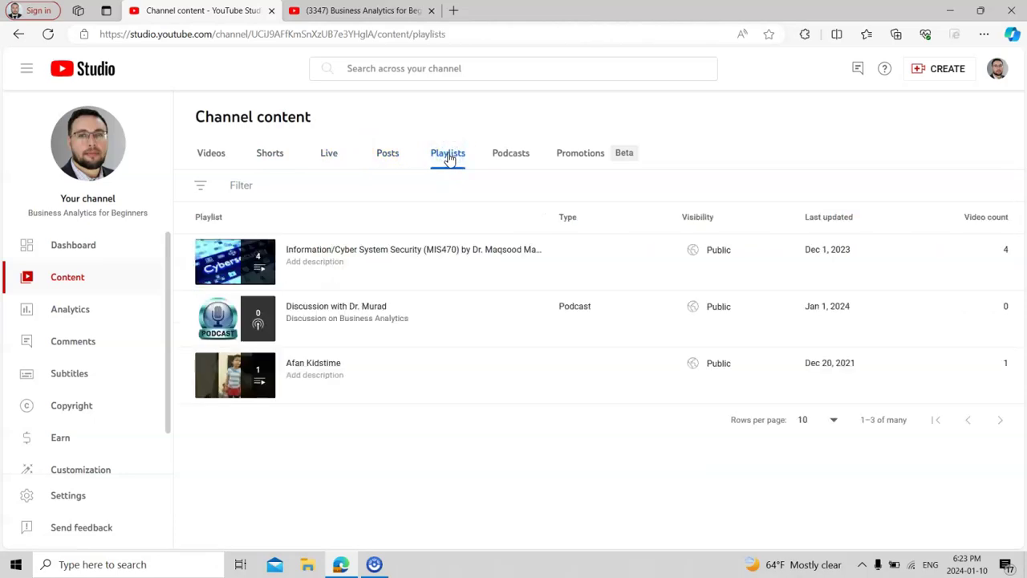
pyautogui.click(511, 167)
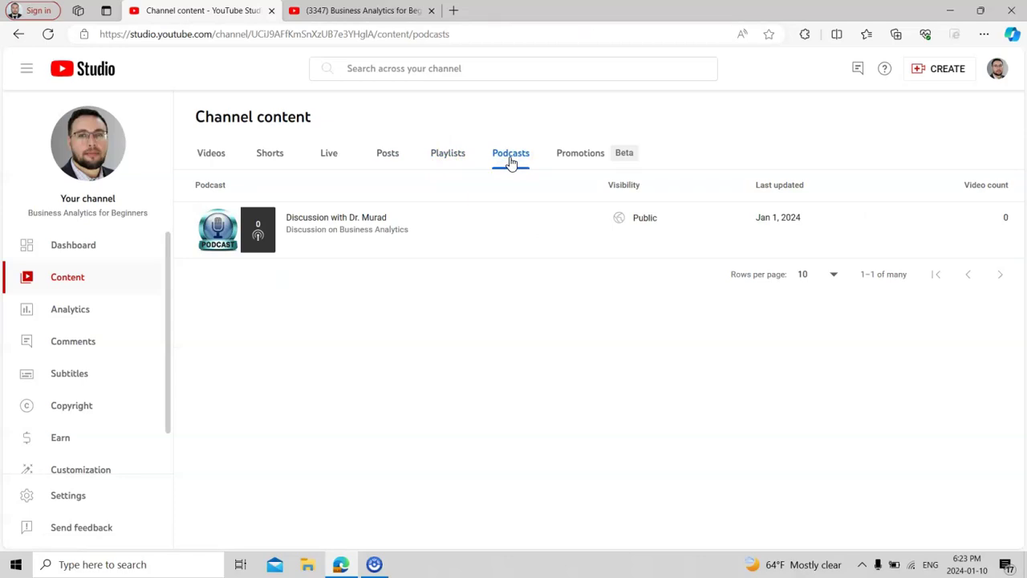
# Start a new promotion and choose the video "Business Analytical Methods" to promote
pyautogui.click(581, 156)
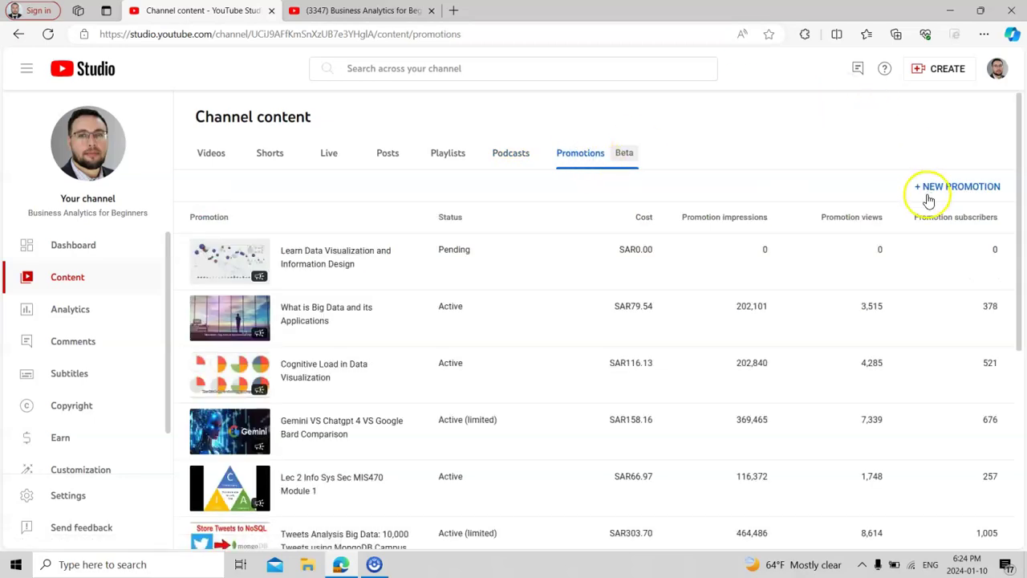
pyautogui.click(927, 187)
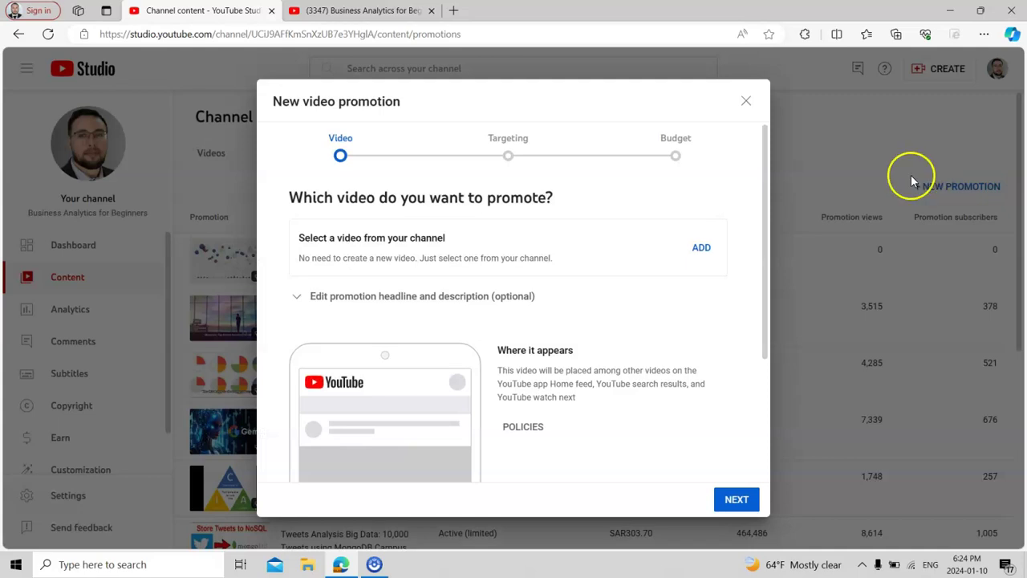
pyautogui.click(700, 248)
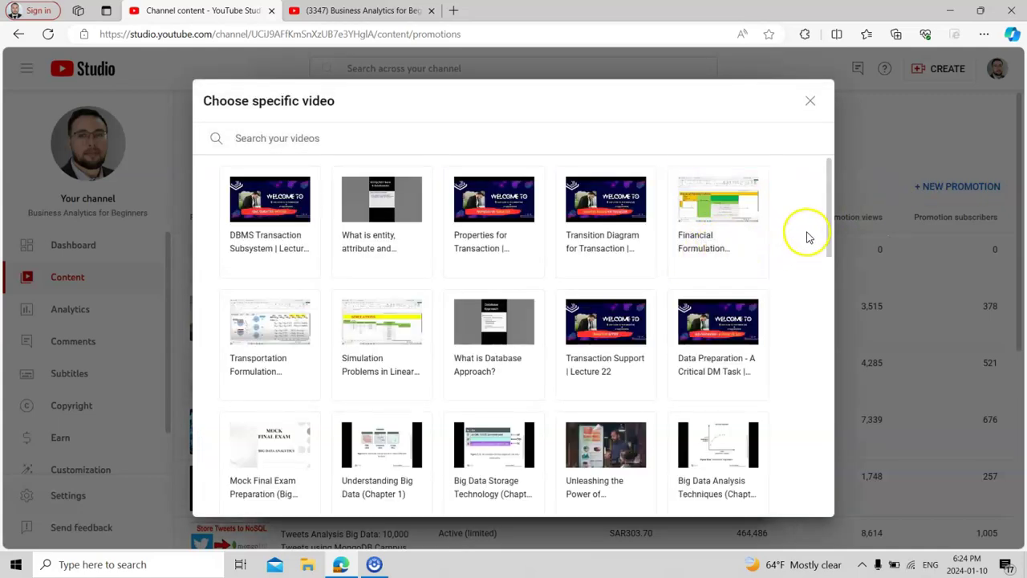
pyautogui.moveTo(829, 232); pyautogui.dragTo(829, 314)
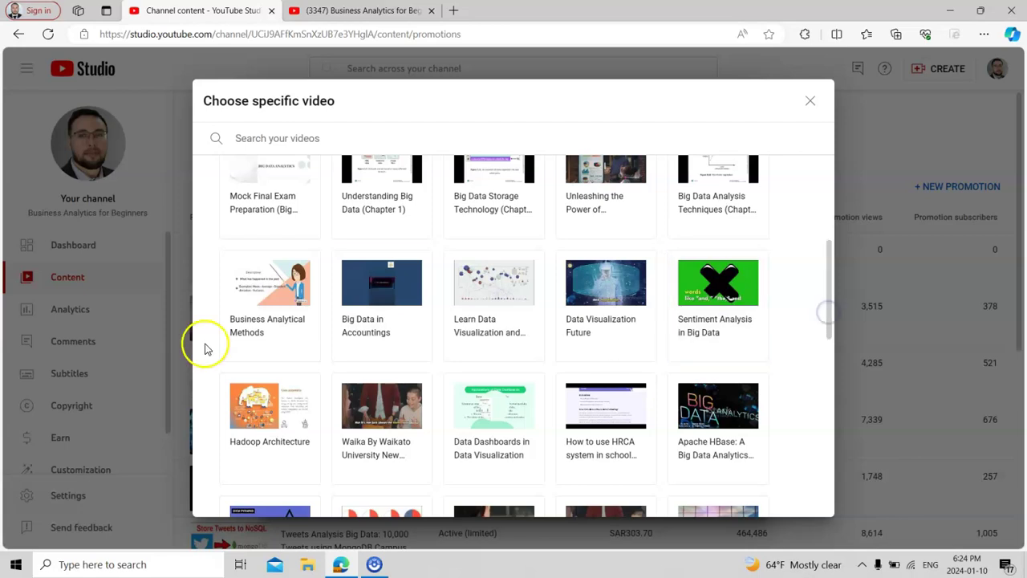
pyautogui.click(271, 293)
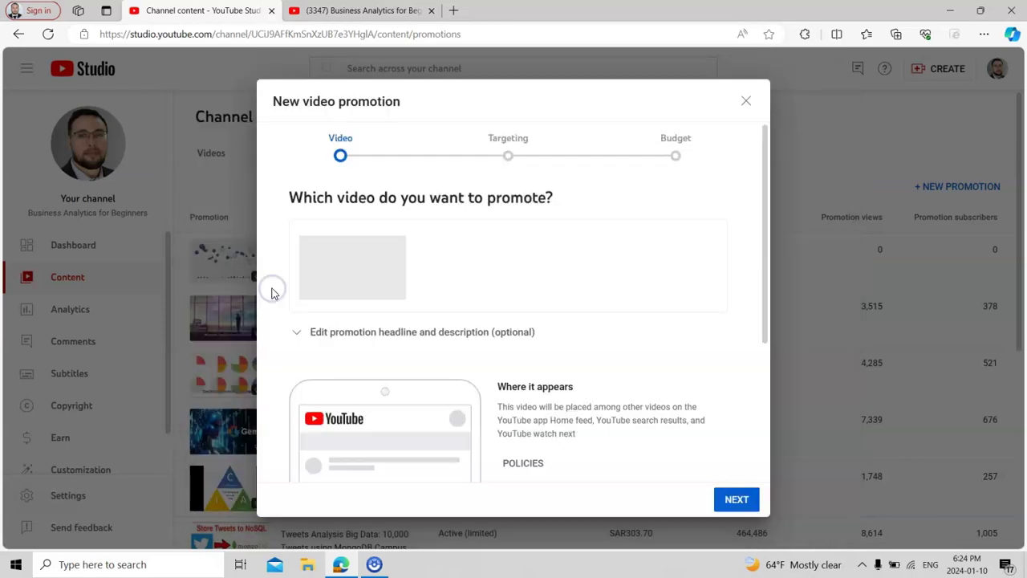
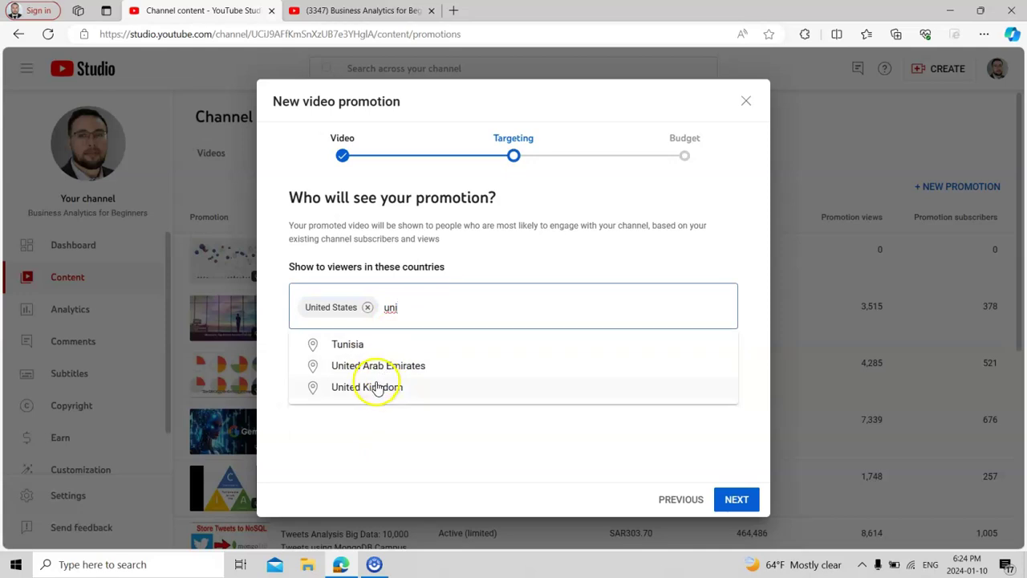
# Add the United Kingdom, Australia and New Zealand to the countries where the promotion is shown
pyautogui.click(504, 307)
pyautogui.write('aust')
pyautogui.click(378, 344)
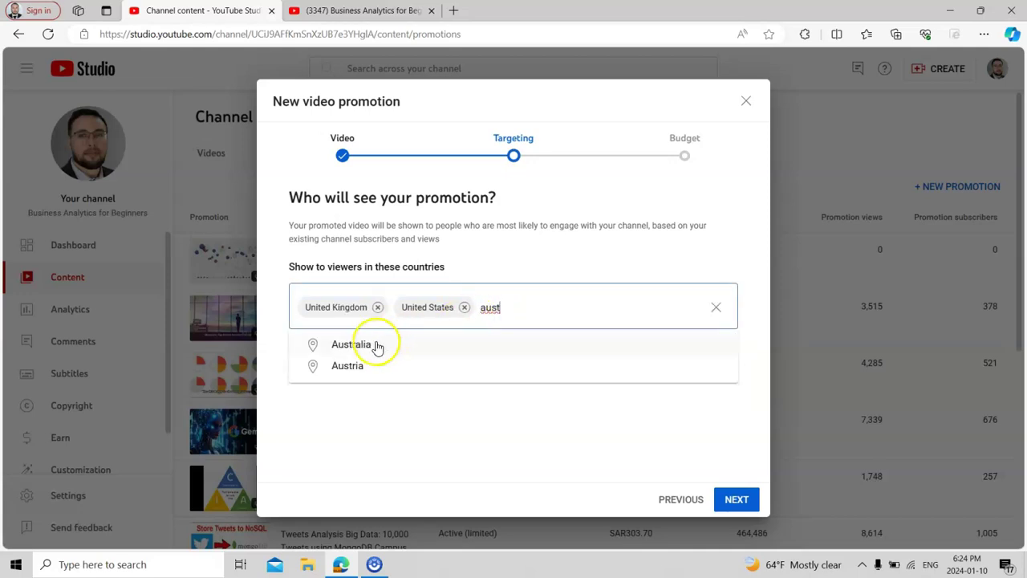
pyautogui.click(573, 310)
pyautogui.write('new')
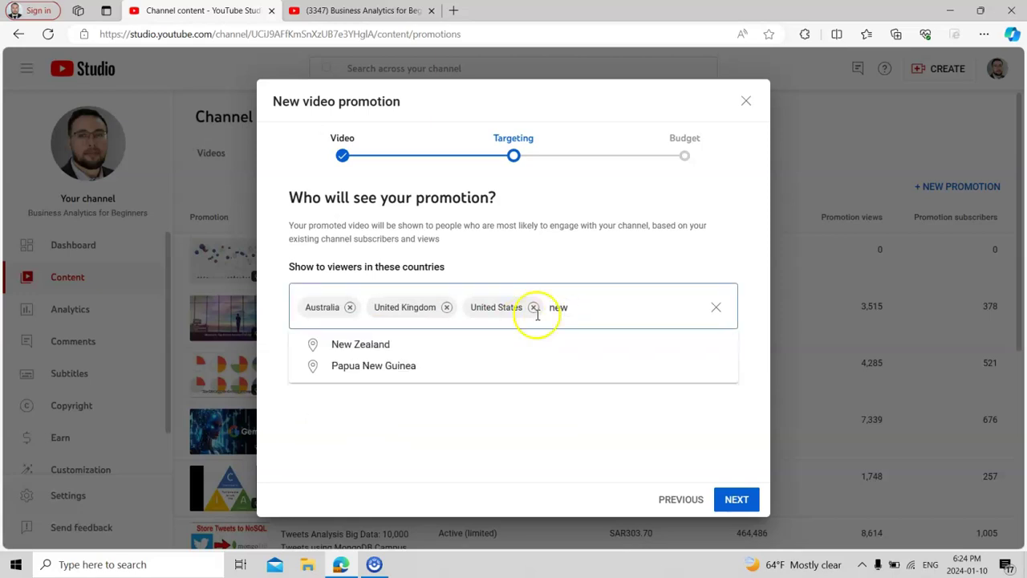
pyautogui.click(370, 348)
# Add India and Pakistan to the promotion's target countries
pyautogui.click(649, 312)
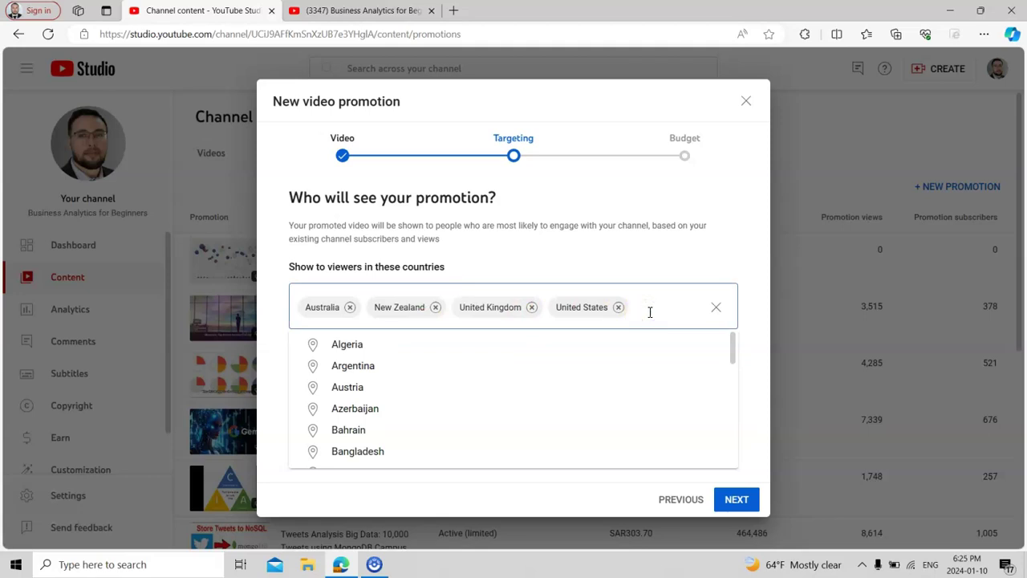
pyautogui.write('indi')
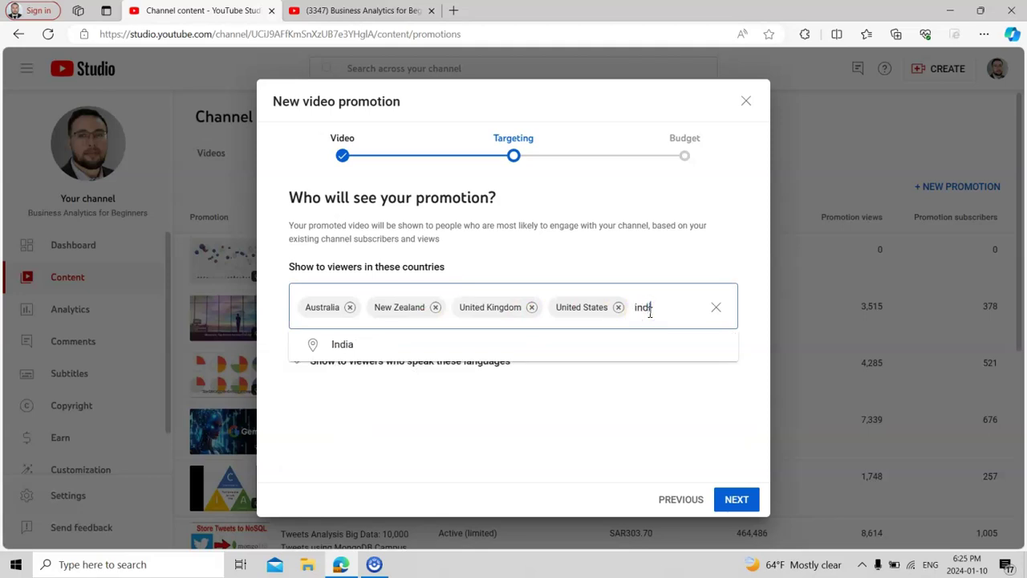
pyautogui.click(360, 345)
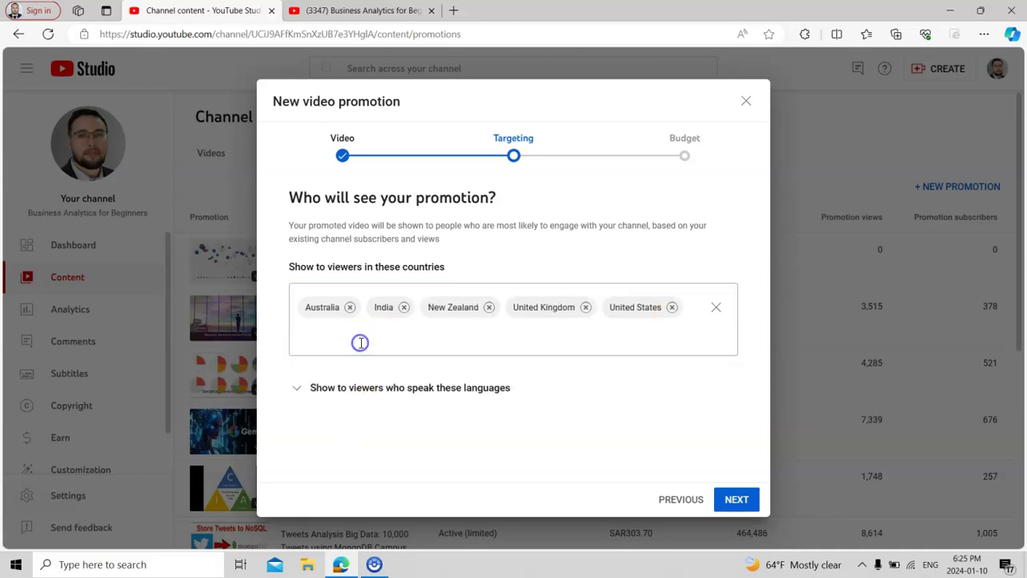
pyautogui.click(381, 338)
pyautogui.write('p')
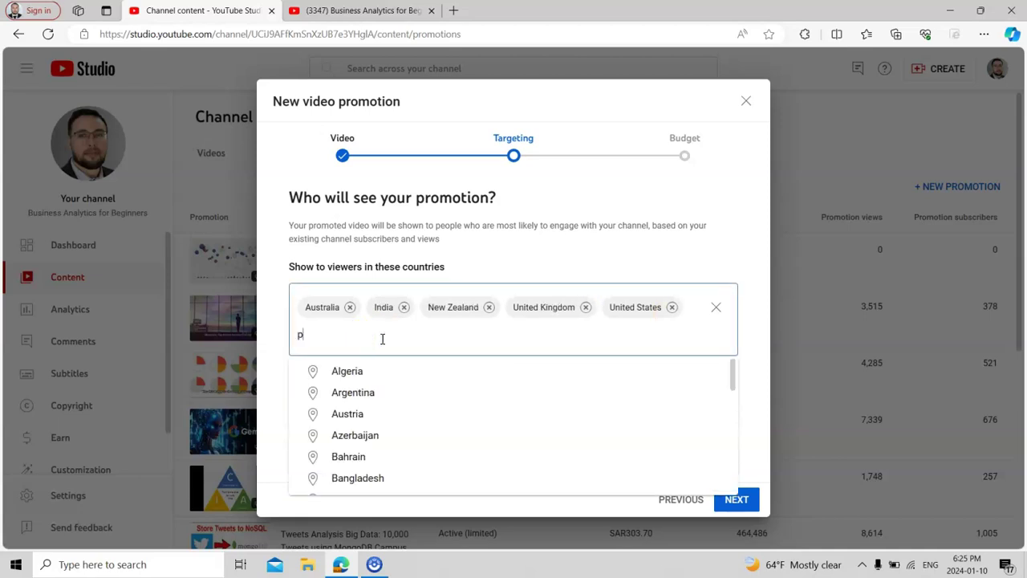
pyautogui.write('akis')
pyautogui.click(369, 369)
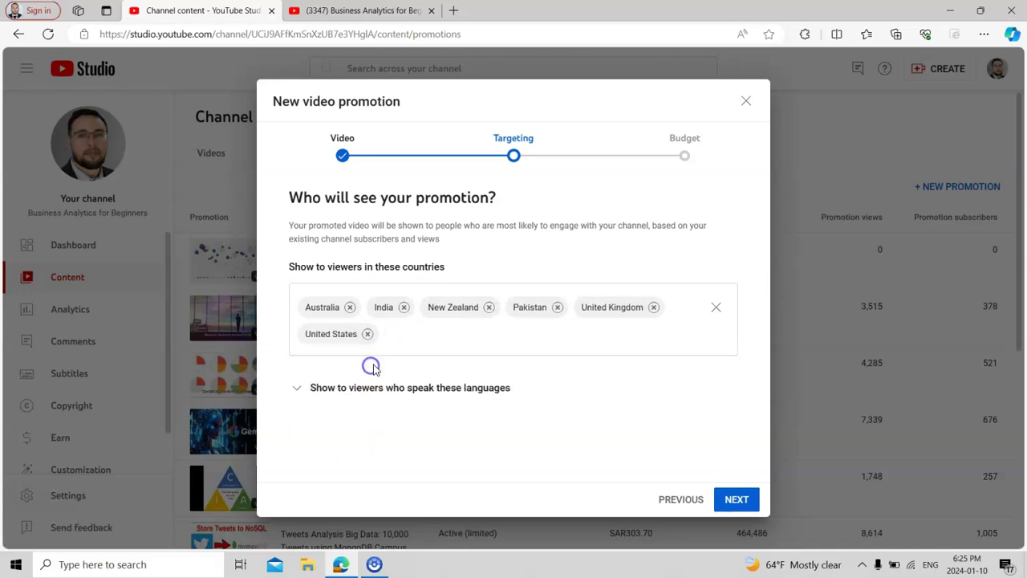
# Add Bangladesh and Canada to the promotion's target countries
pyautogui.click(419, 330)
pyautogui.write('ban')
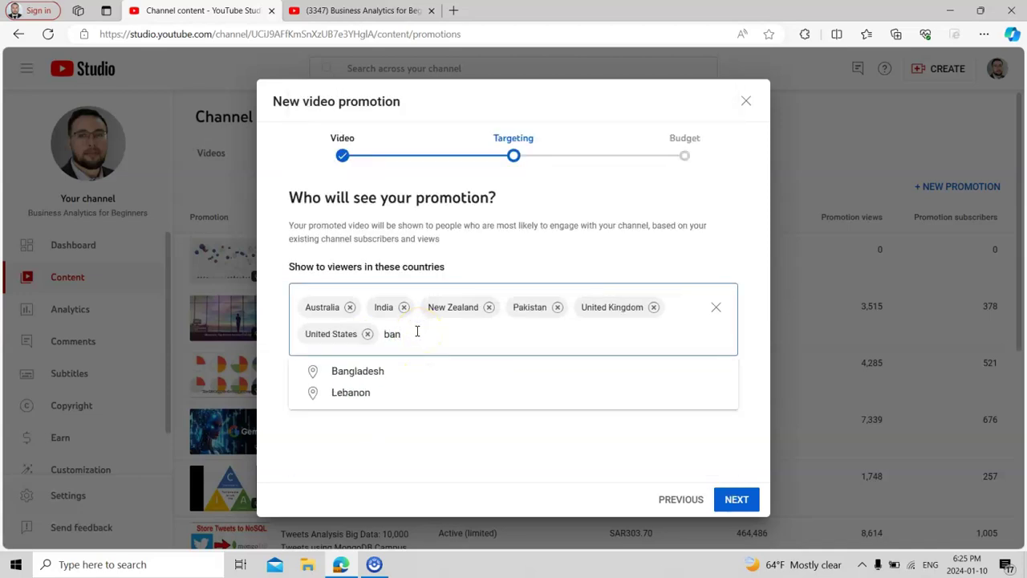
pyautogui.click(353, 371)
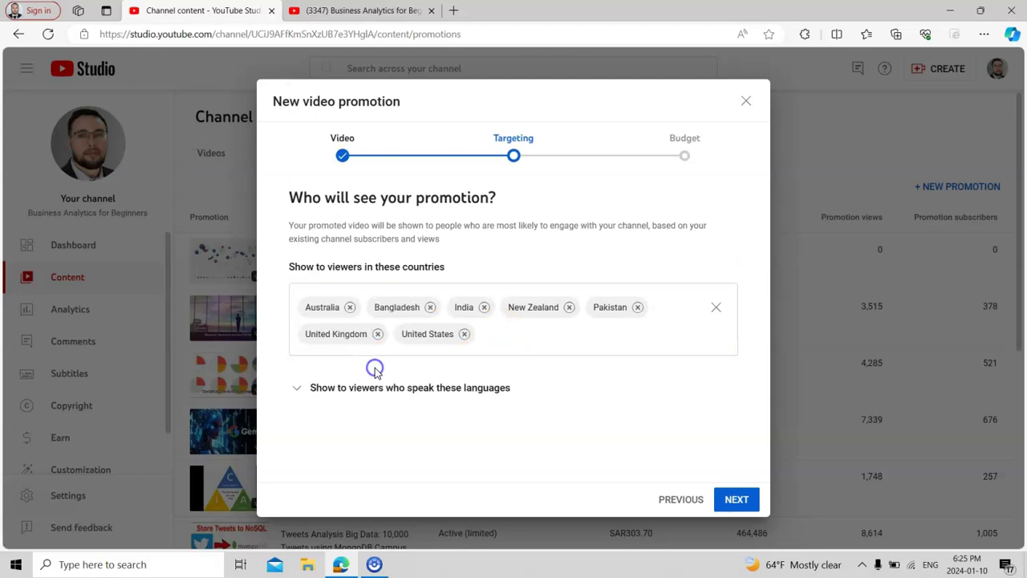
pyautogui.click(516, 344)
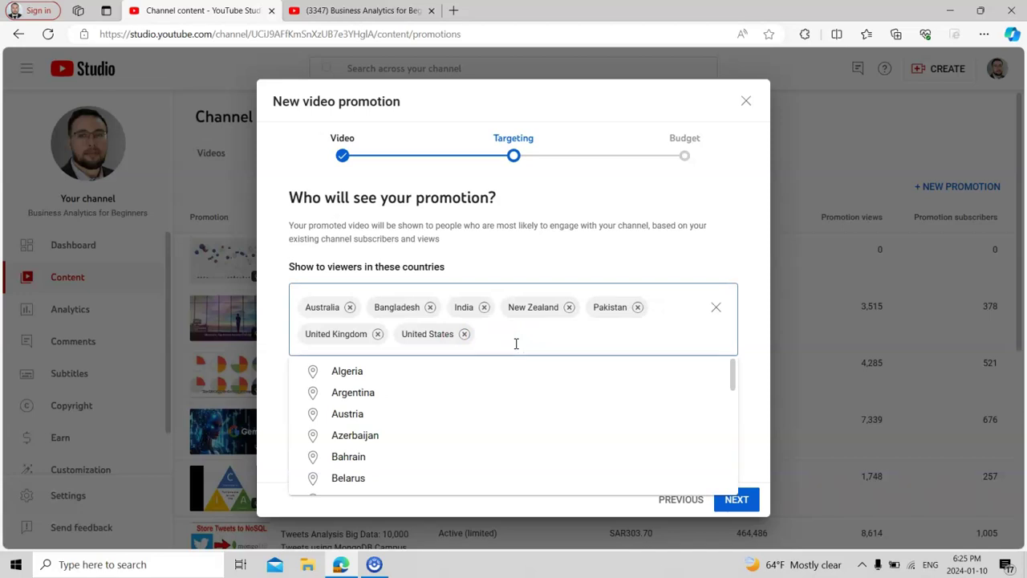
pyautogui.write('can')
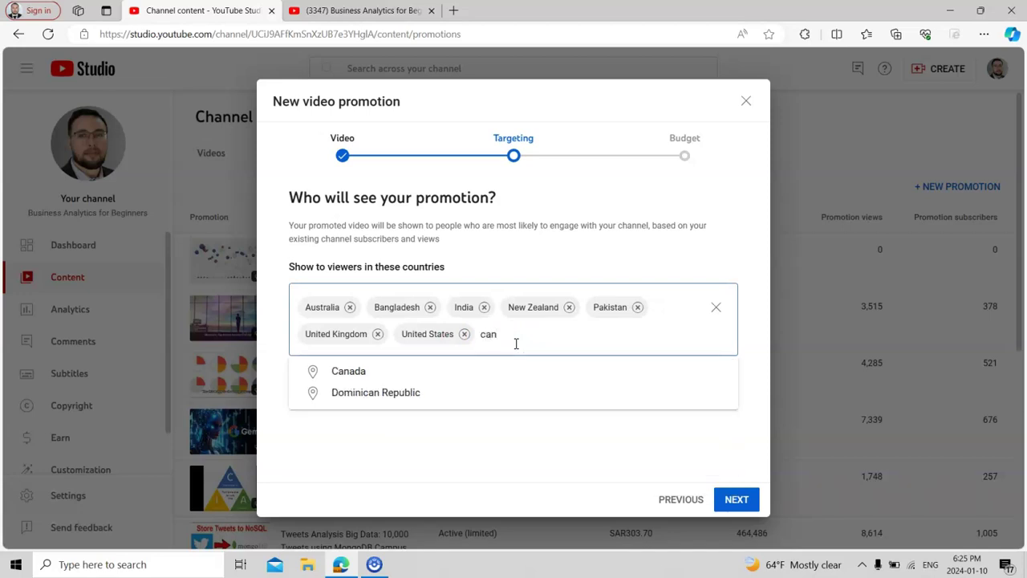
pyautogui.click(351, 370)
# Accept the country targeting, continue past the budget stage and create the promotion
pyautogui.click(571, 339)
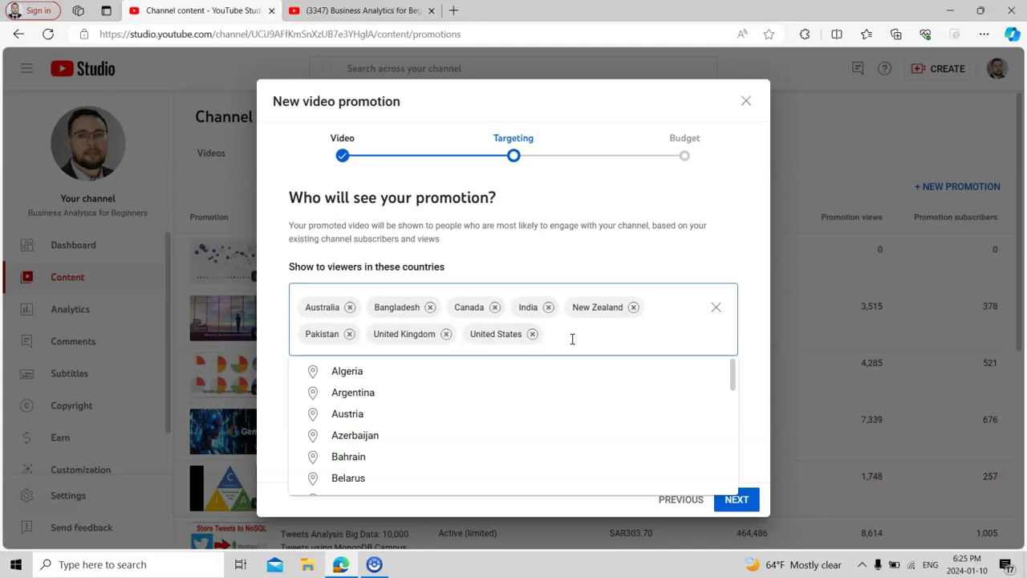
pyautogui.click(747, 373)
pyautogui.click(731, 499)
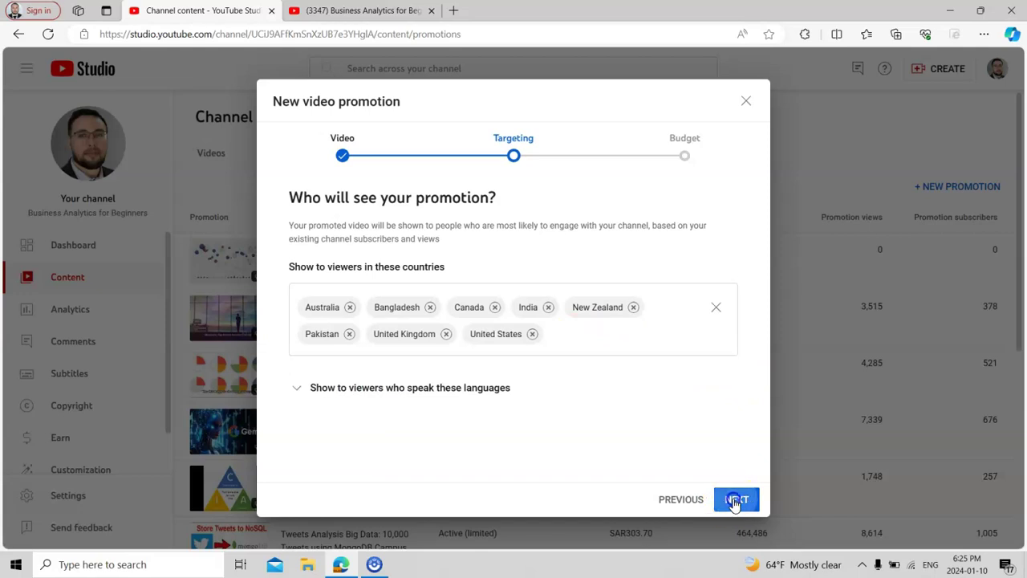
pyautogui.click(727, 499)
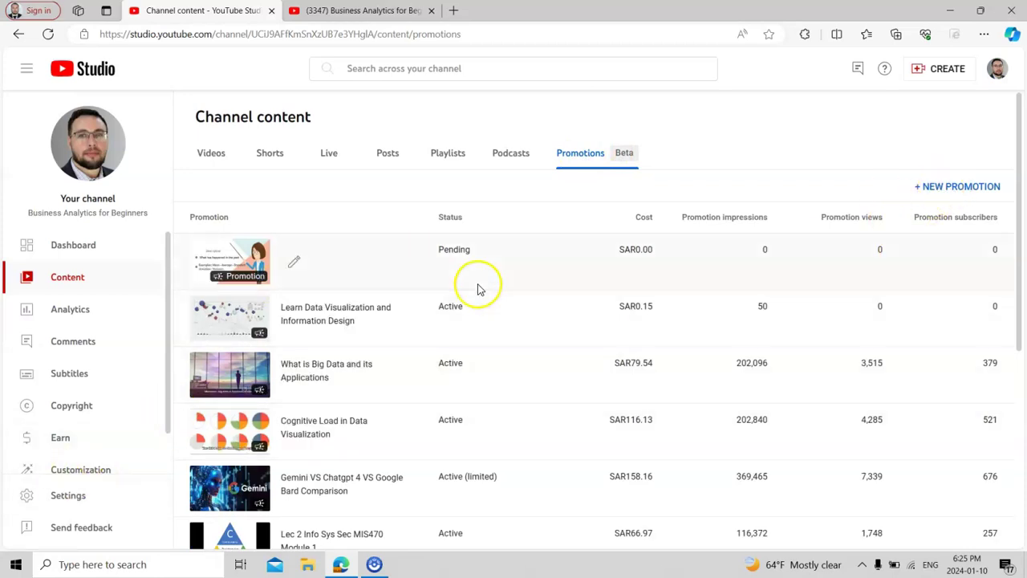
# Open the details of the pending Business Analytical Methods promotion, then view the general channel settings and close them unchanged
pyautogui.click(294, 262)
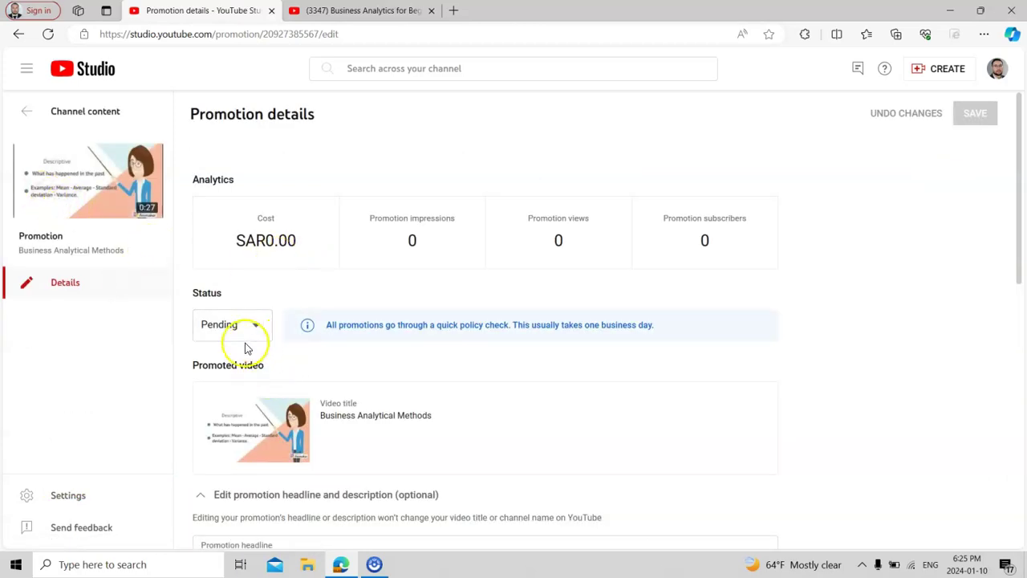
pyautogui.click(67, 494)
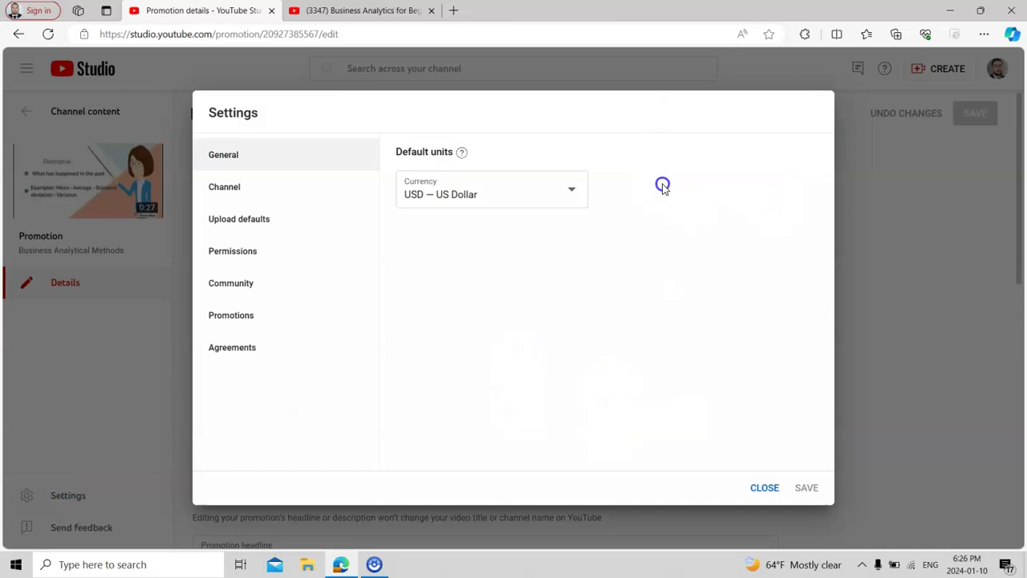
pyautogui.click(764, 489)
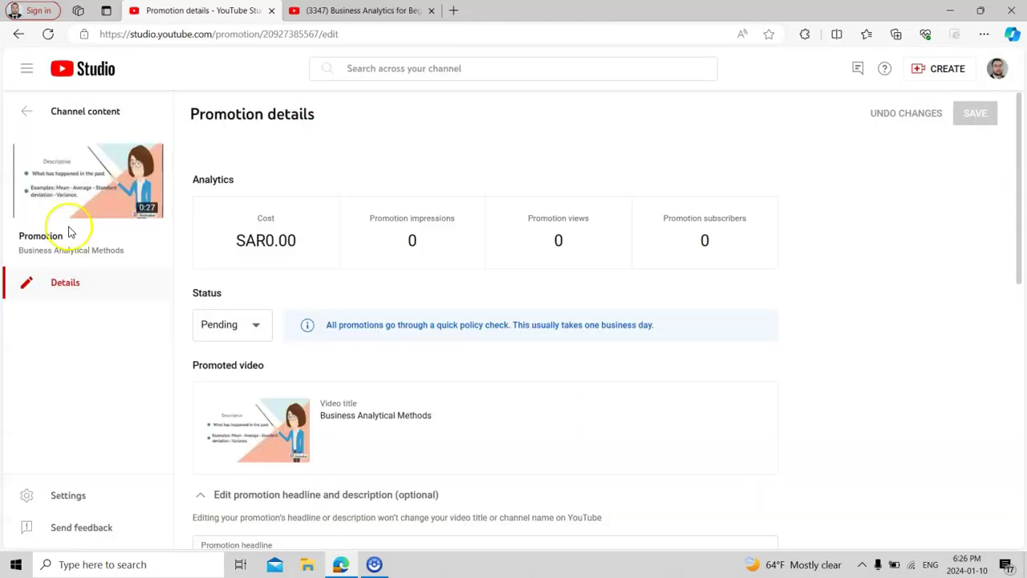
# Return to the channel's promotions list and review each promotion's status, cost, impressions, views and subscribers
pyautogui.click(17, 35)
pyautogui.rightClick(17, 34)
pyautogui.click(72, 51)
pyautogui.doubleClick(497, 7)
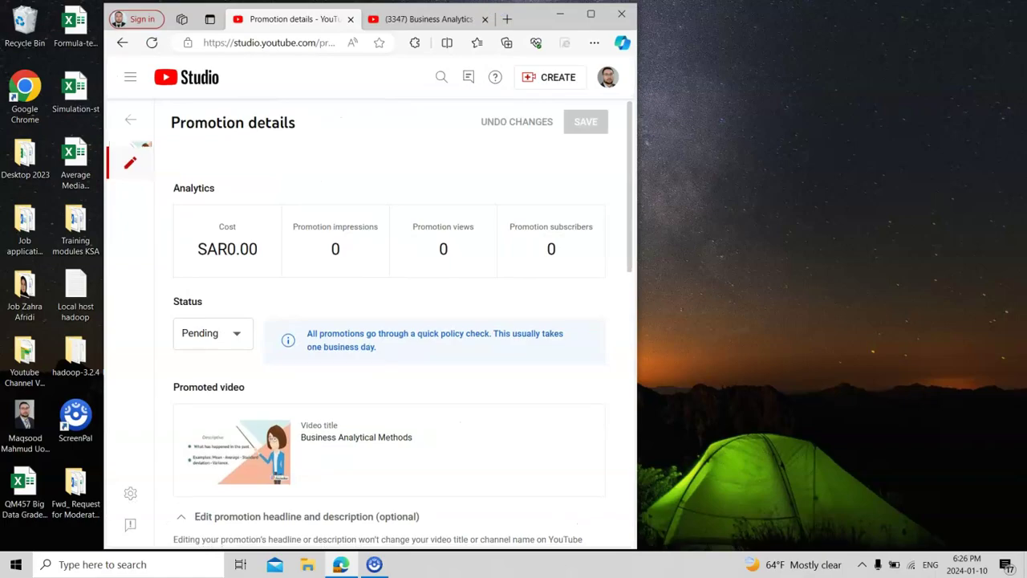
pyautogui.click(590, 13)
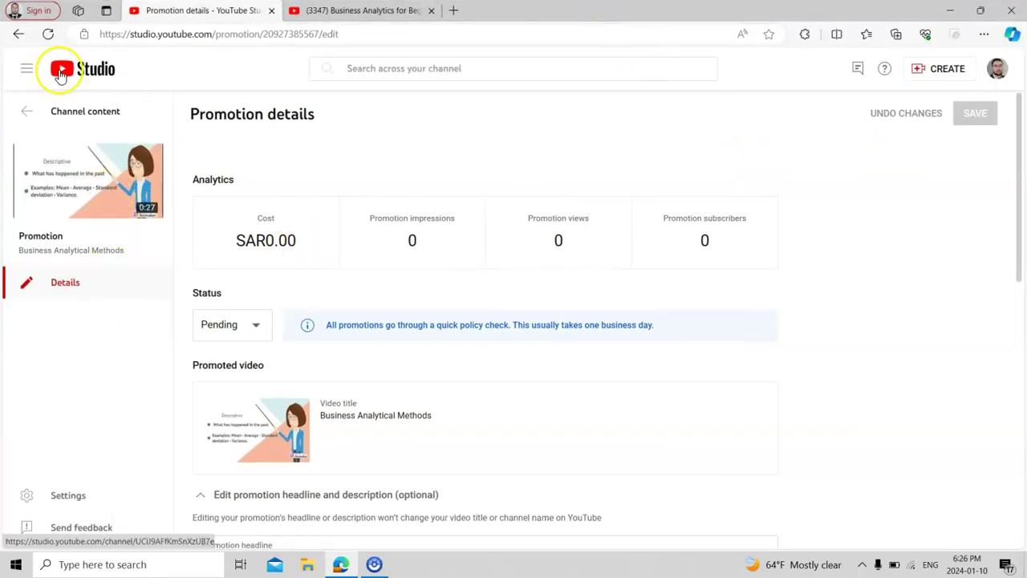
pyautogui.click(17, 34)
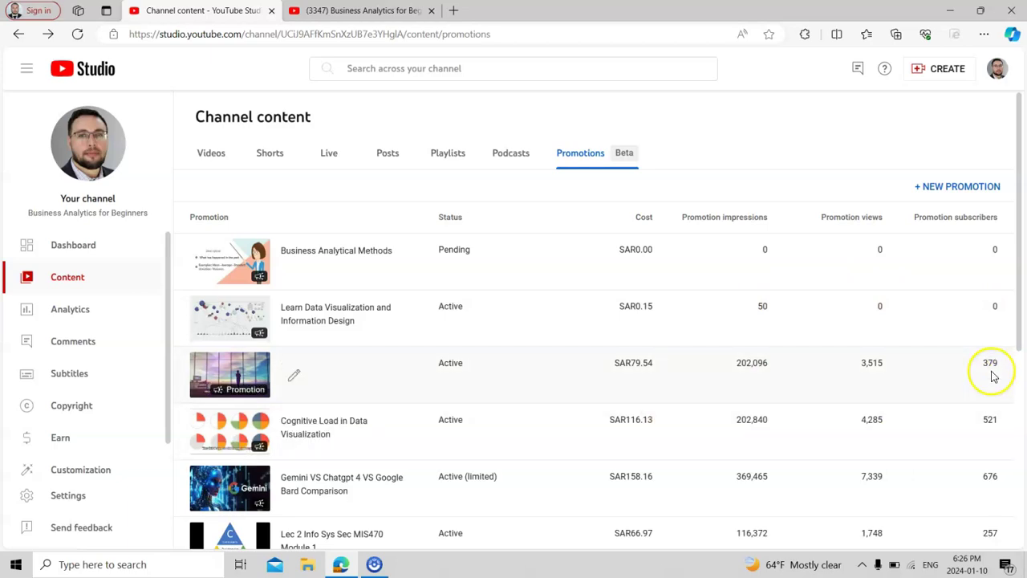
pyautogui.moveTo(1017, 336)
pyautogui.mouseDown()
pyautogui.moveTo(1017, 355)
pyautogui.moveTo(1017, 336)
pyautogui.mouseUp()
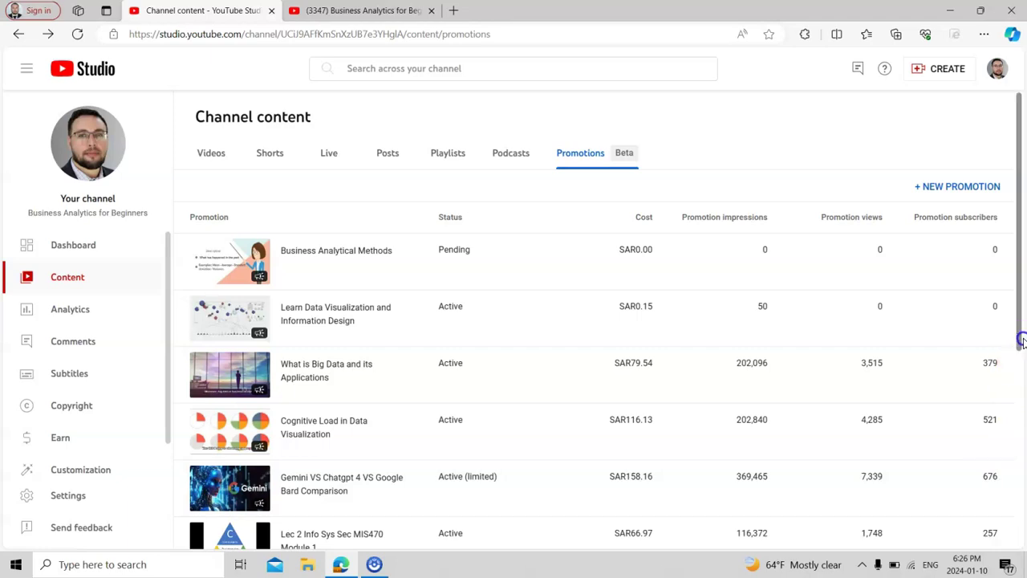
# Open the channel analytics overview for the last 28 days and compare the watch time and subscriber graphs
pyautogui.click(77, 313)
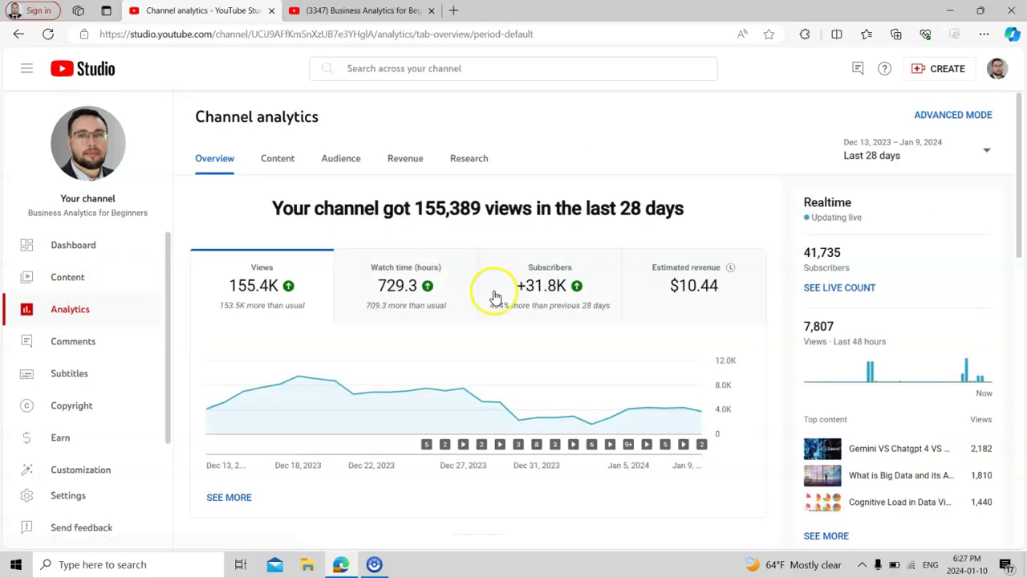
pyautogui.click(384, 287)
pyautogui.click(544, 287)
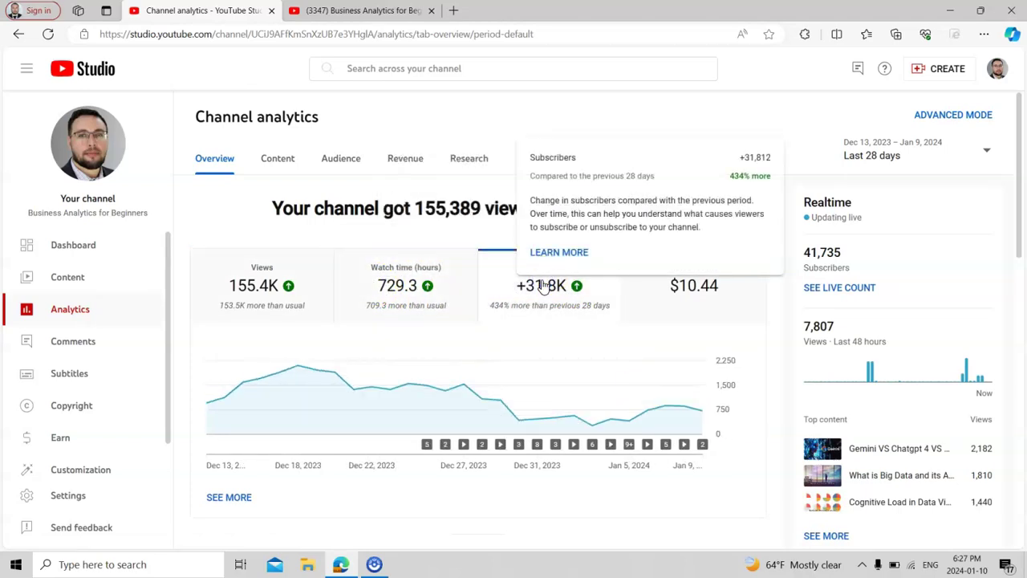
pyautogui.click(409, 289)
pyautogui.moveTo(1021, 242)
pyautogui.mouseDown()
pyautogui.moveTo(1023, 507)
pyautogui.moveTo(1023, 227)
pyautogui.mouseUp()
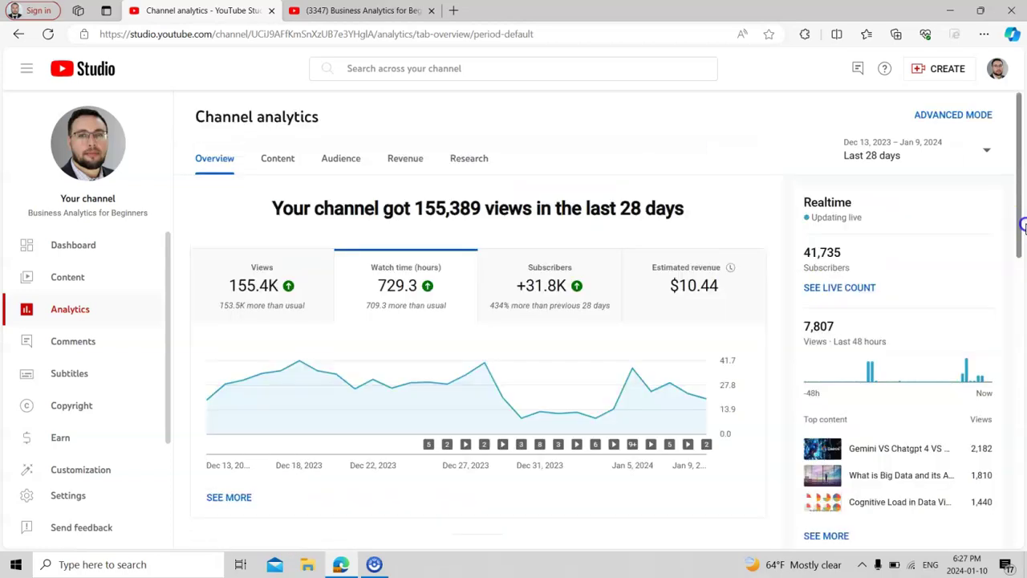
pyautogui.click(523, 287)
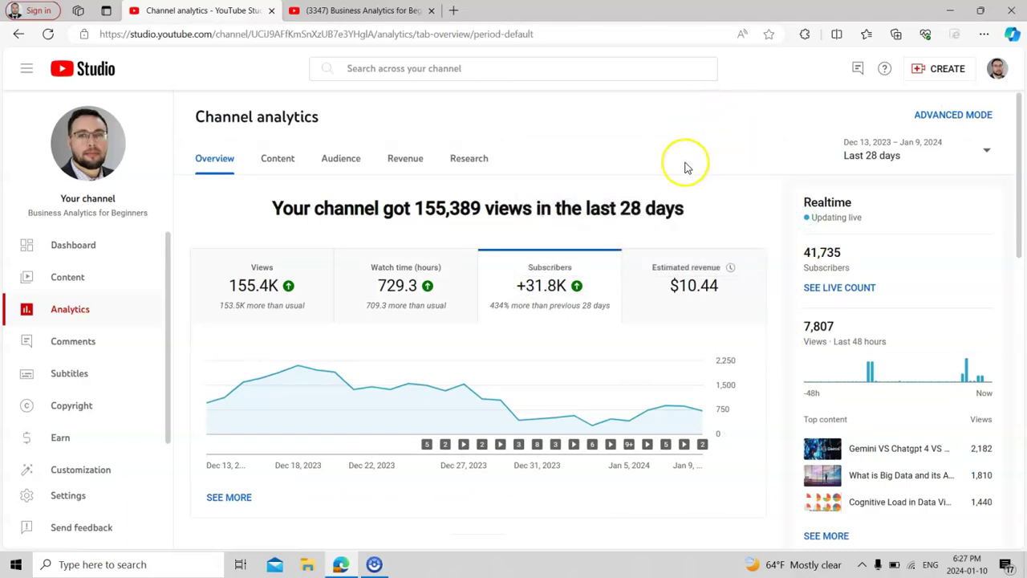
# Show the estimated revenue graph and inspect its daily values for early January 2024
pyautogui.click(655, 292)
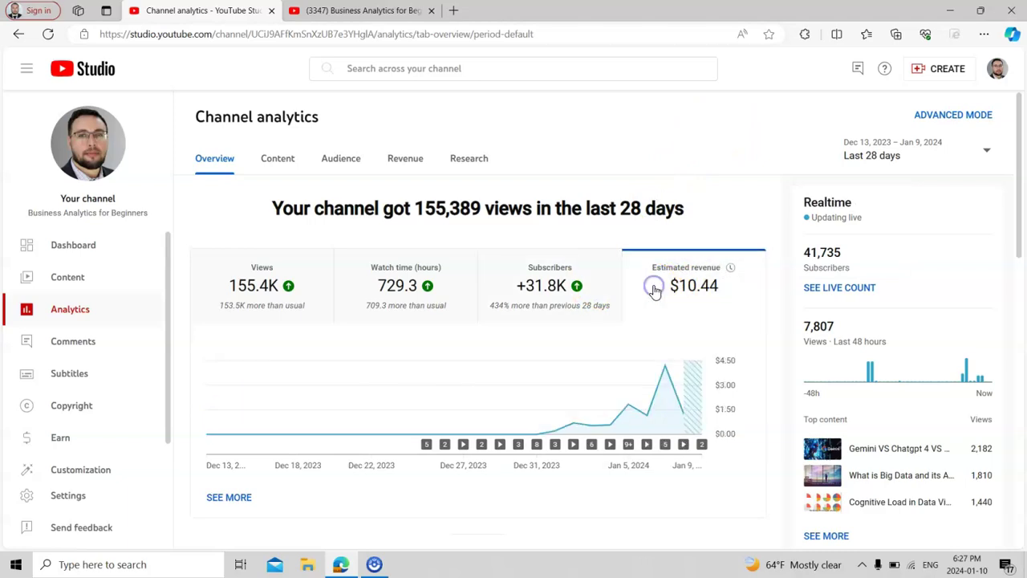
pyautogui.moveTo(574, 431)
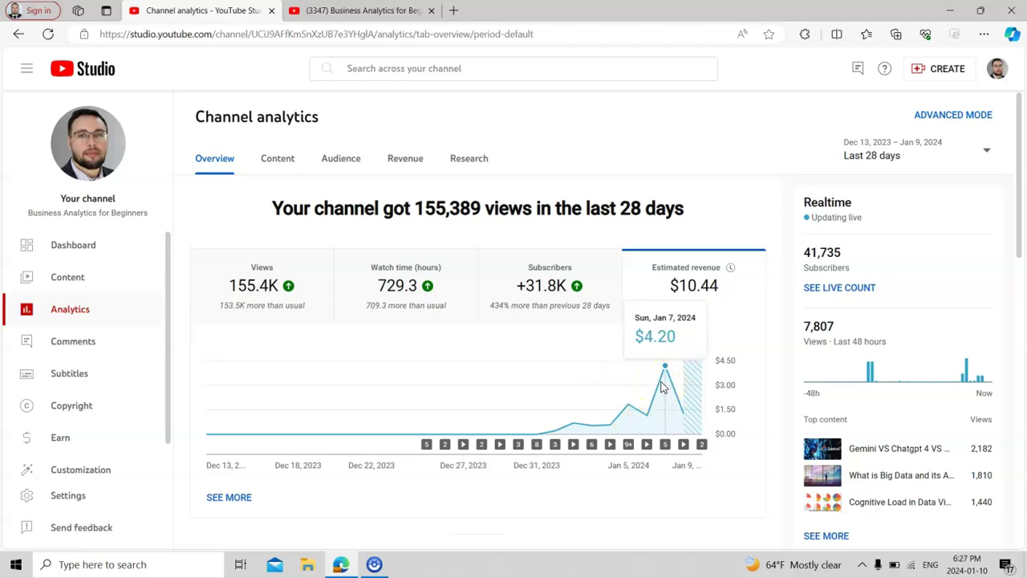
pyautogui.click(648, 403)
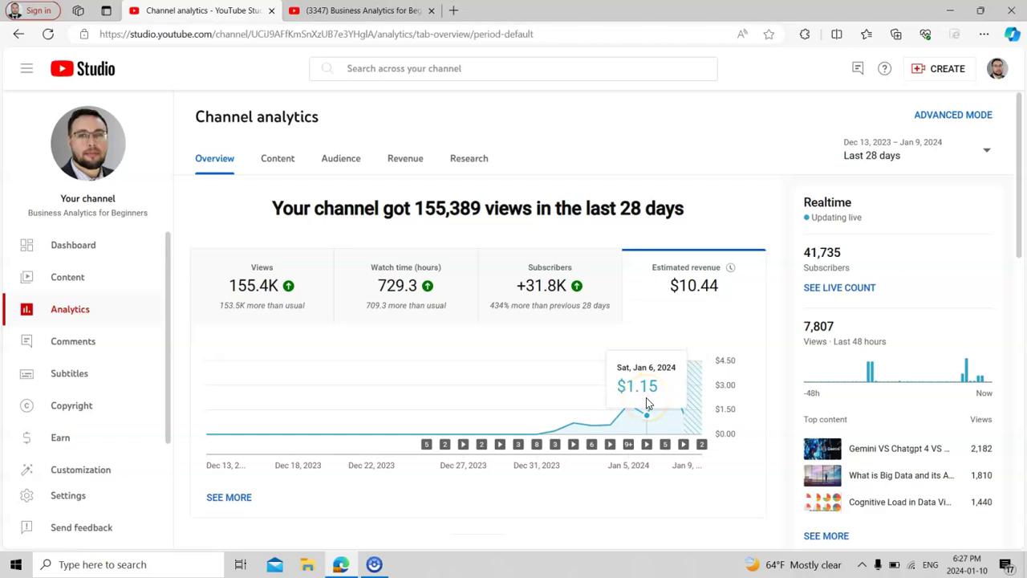
pyautogui.click(630, 409)
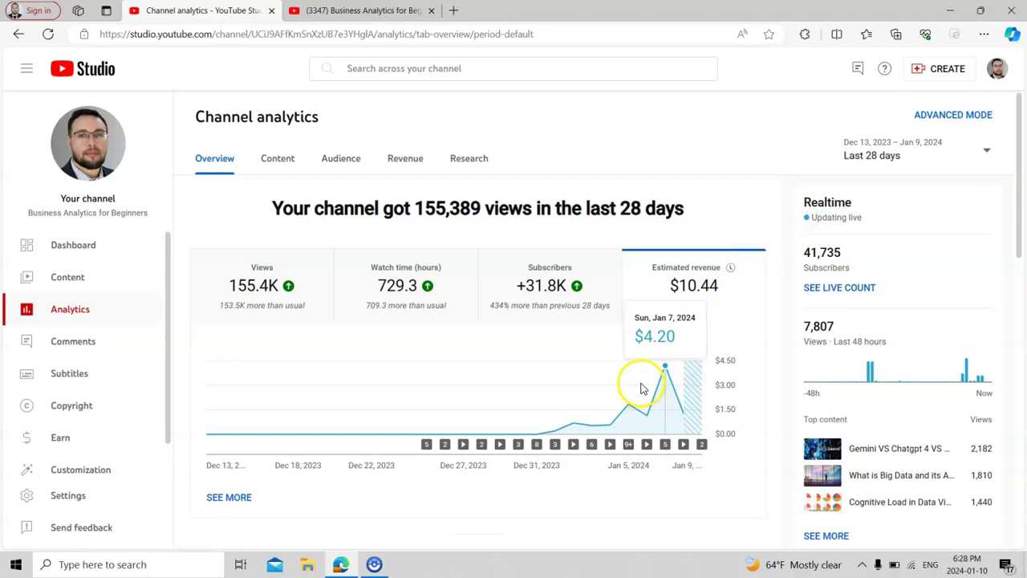
pyautogui.moveTo(1017, 238); pyautogui.dragTo(1022, 297)
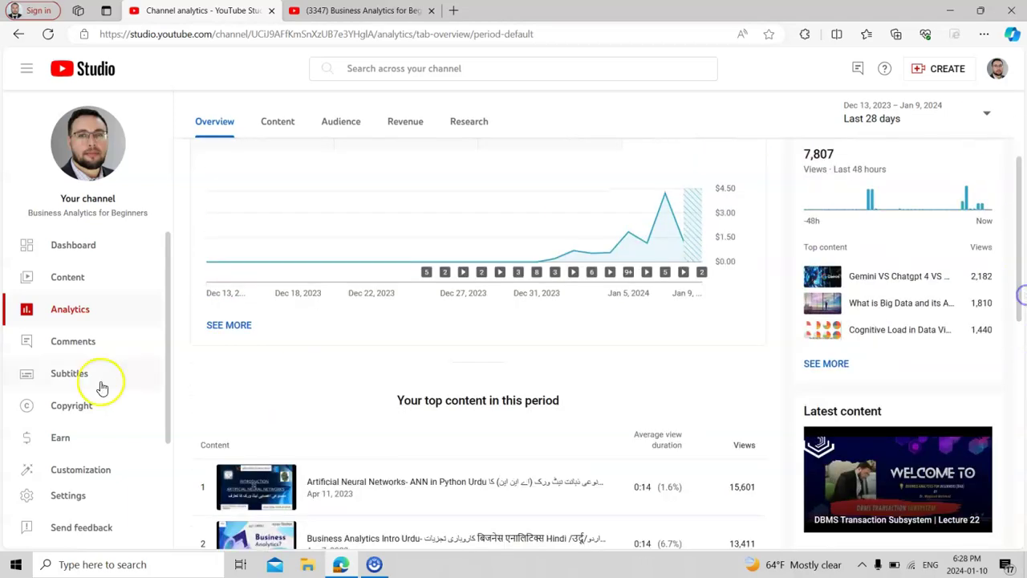
# Look through the channel's copyright matches, removal requests, messages and archive, ending on the matches
pyautogui.click(70, 405)
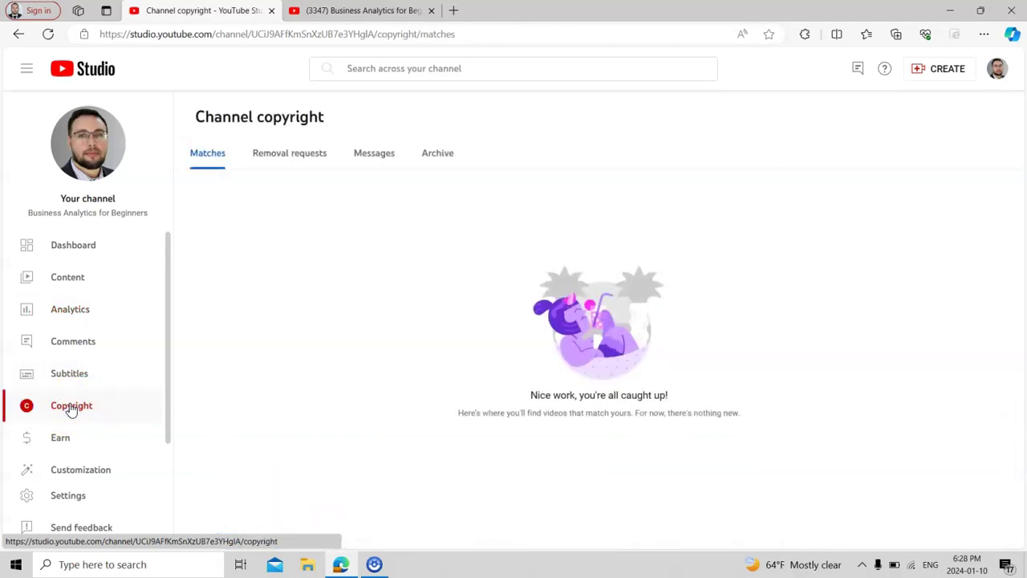
pyautogui.click(283, 154)
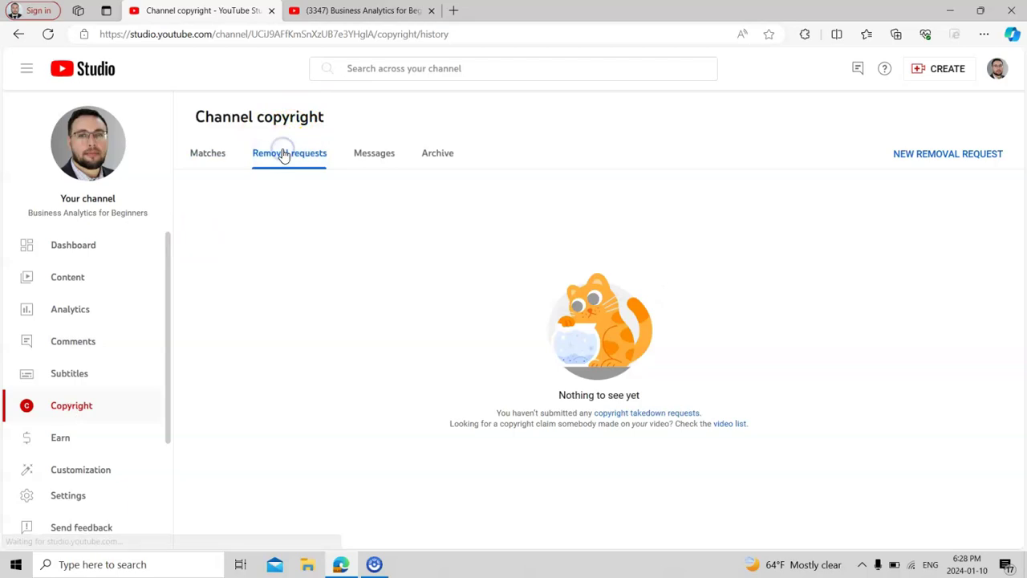
pyautogui.click(377, 154)
pyautogui.click(443, 154)
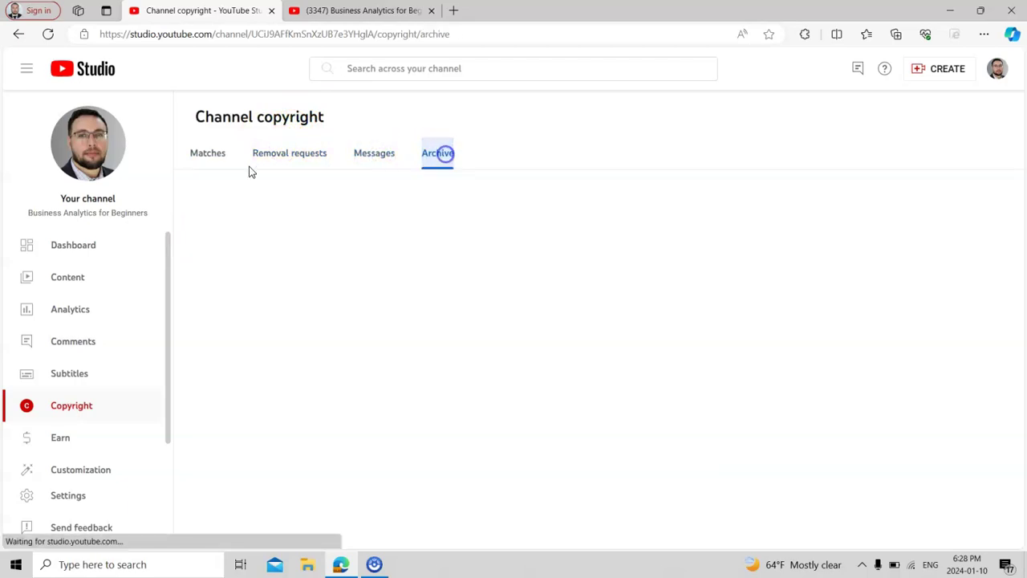
pyautogui.click(211, 155)
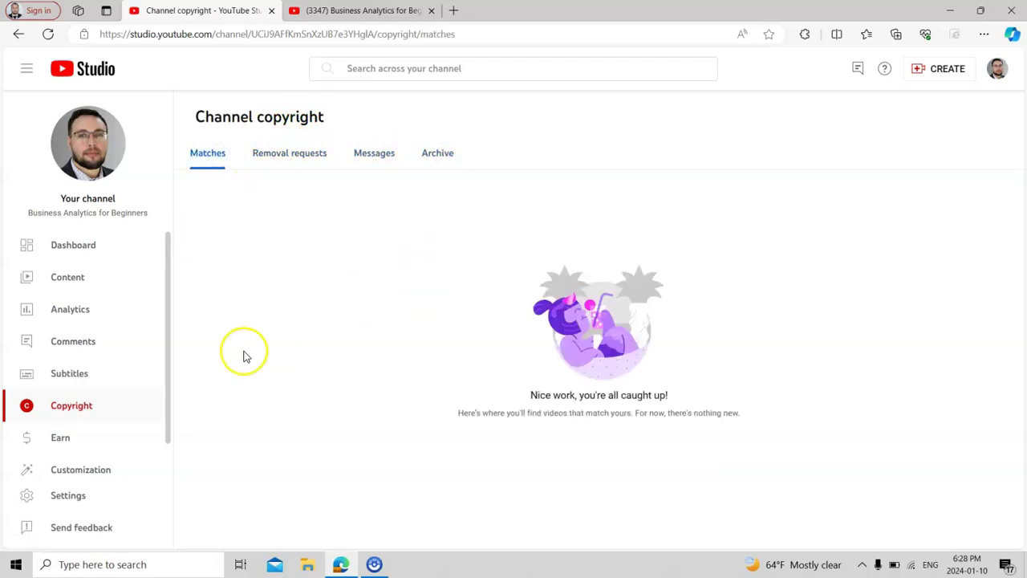
# Open the channel's earning section and view Watch Page Ads, Shorts Feed Ads, Memberships, Supers and Shopping
pyautogui.moveTo(168, 385); pyautogui.dragTo(165, 415)
pyautogui.click(56, 401)
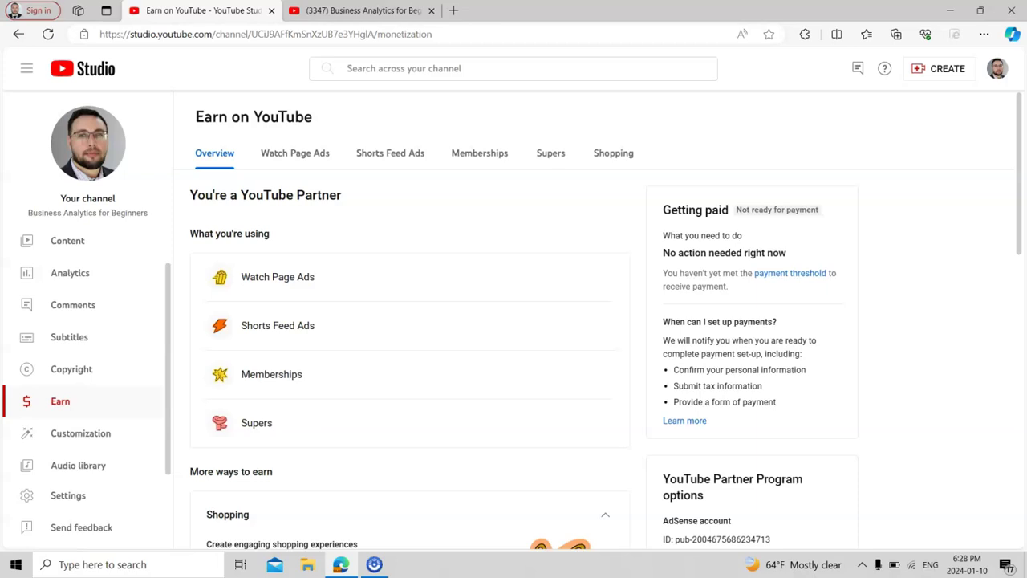
pyautogui.click(298, 154)
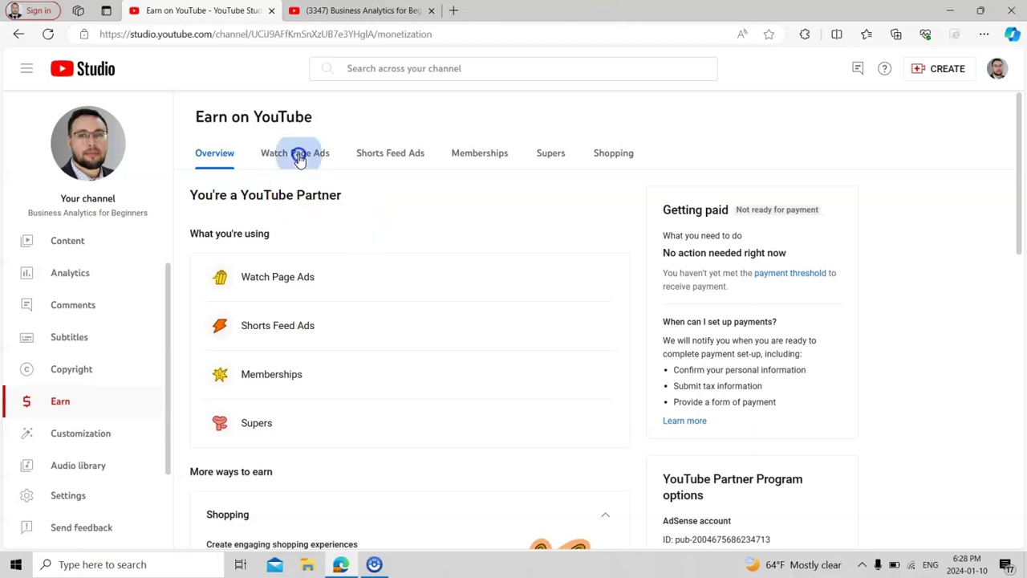
pyautogui.click(384, 152)
pyautogui.click(481, 154)
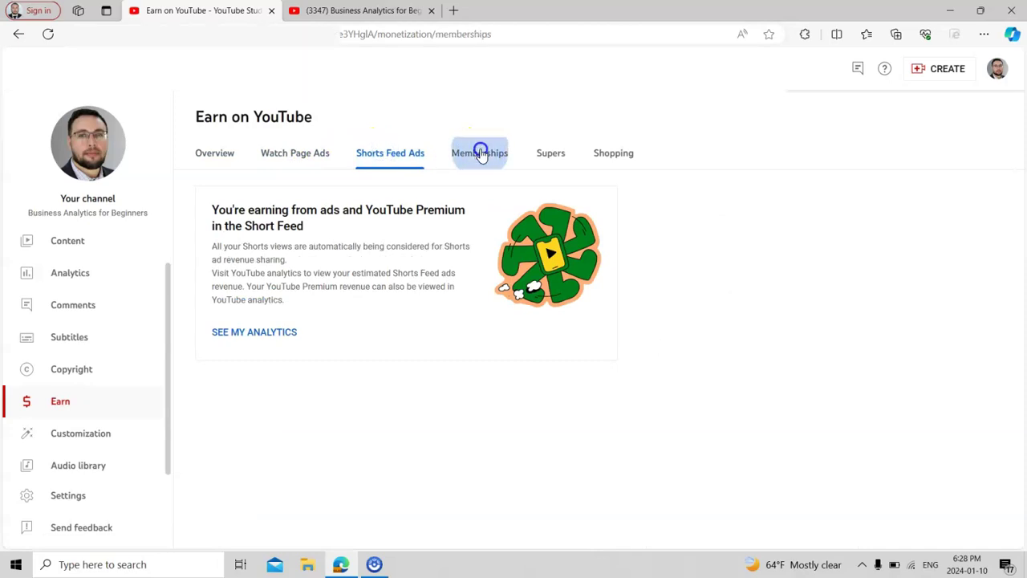
pyautogui.click(550, 157)
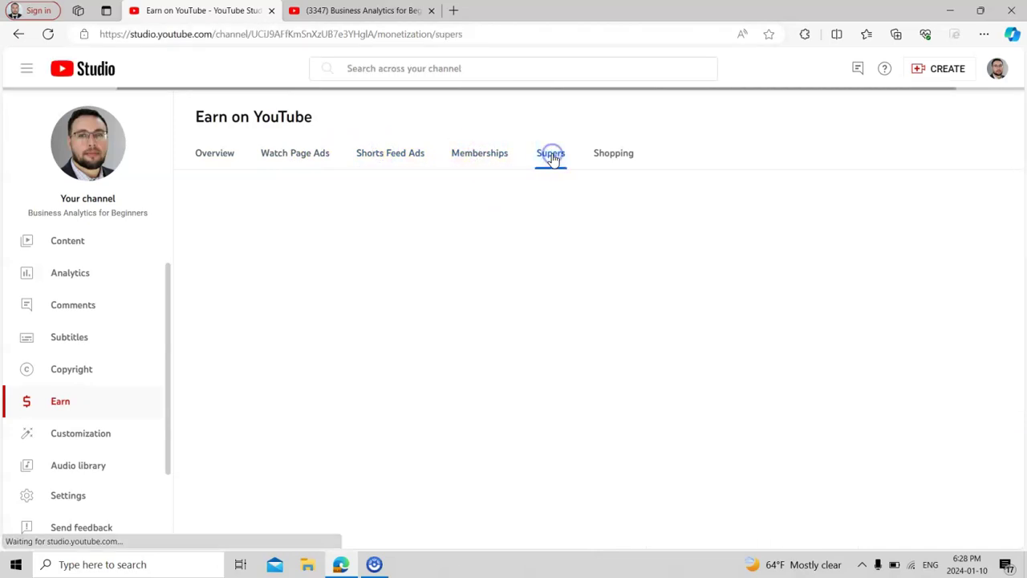
pyautogui.click(607, 153)
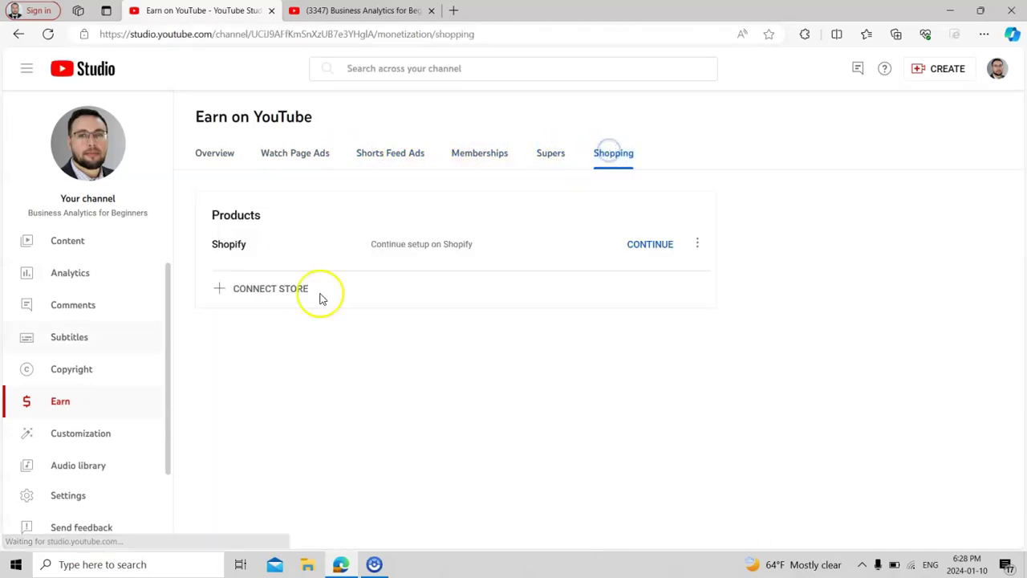
# Review the visibility, monetization and dates in the channel's video list, then go back to the channel analytics
pyautogui.click(71, 245)
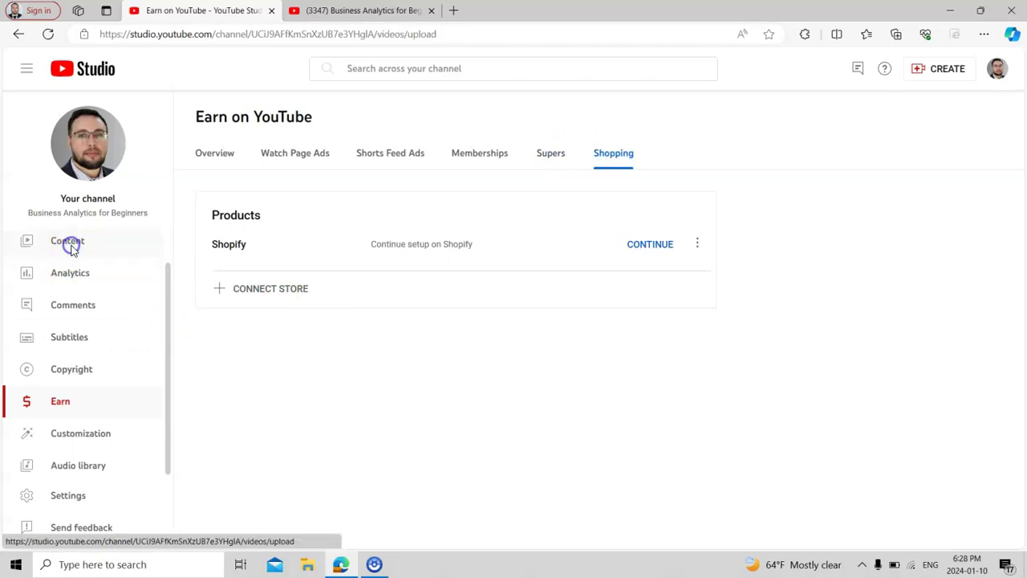
pyautogui.click(65, 275)
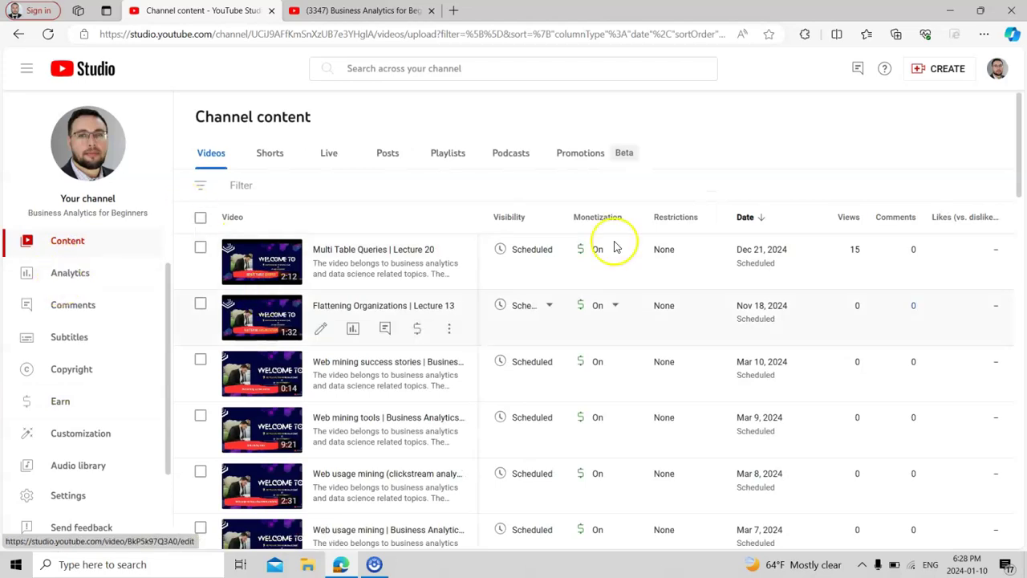
pyautogui.moveTo(1021, 193); pyautogui.dragTo(1022, 171)
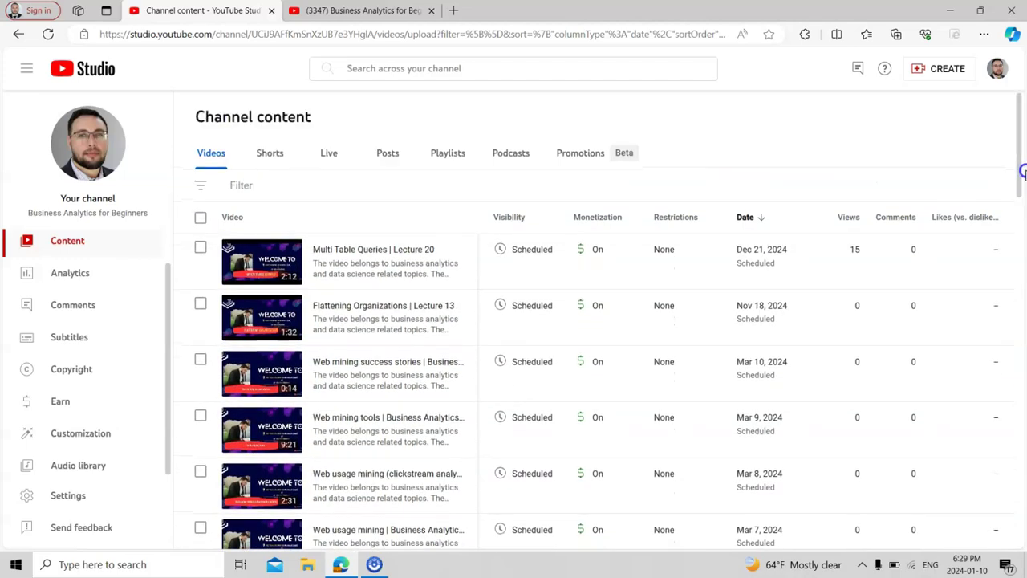
pyautogui.click(78, 279)
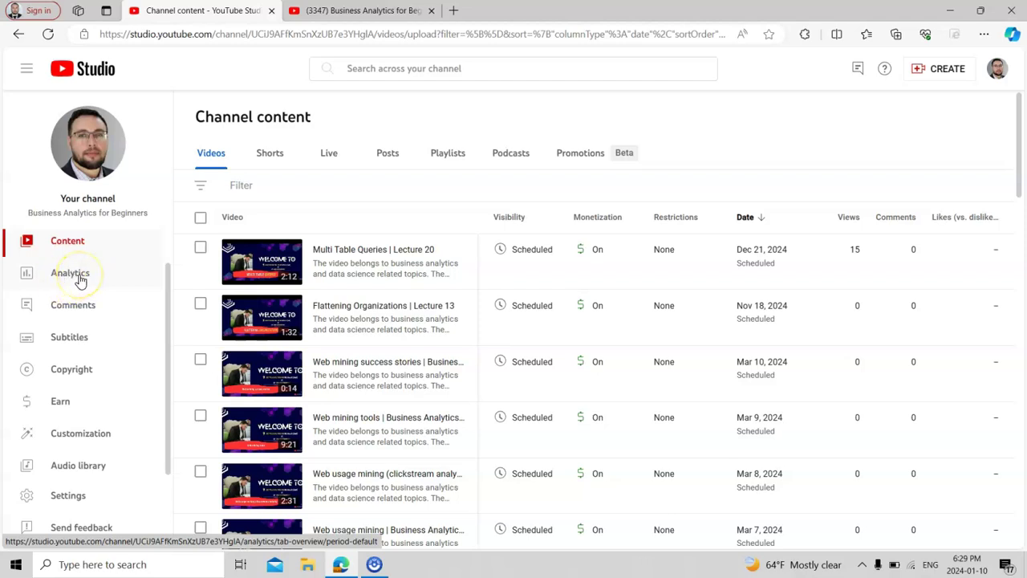